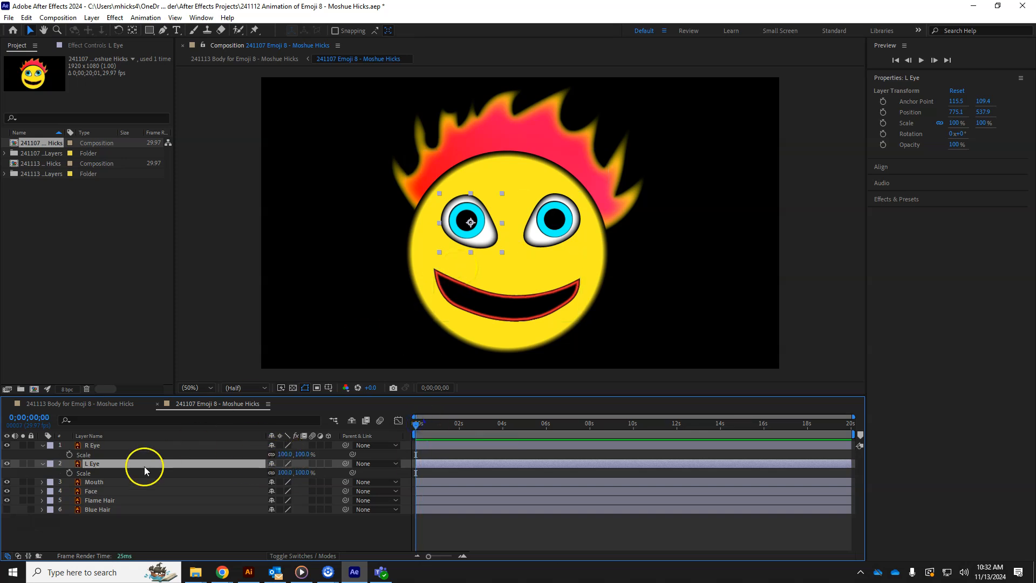
# Set the scale of the R Eye and L Eye layers to 0% and enable scale keyframing for both at 0;00;00;00.
pyautogui.moveTo(286, 455); pyautogui.dragTo(143, 453)
pyautogui.click(288, 454)
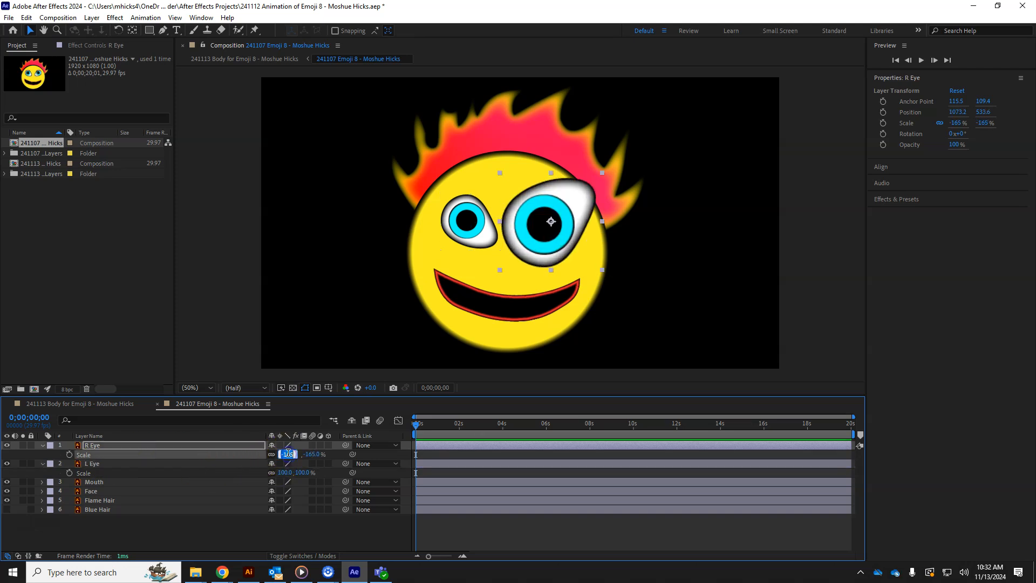
pyautogui.write('0')
pyautogui.press('Return')
pyautogui.click(286, 472)
pyautogui.write('0')
pyautogui.press('Return')
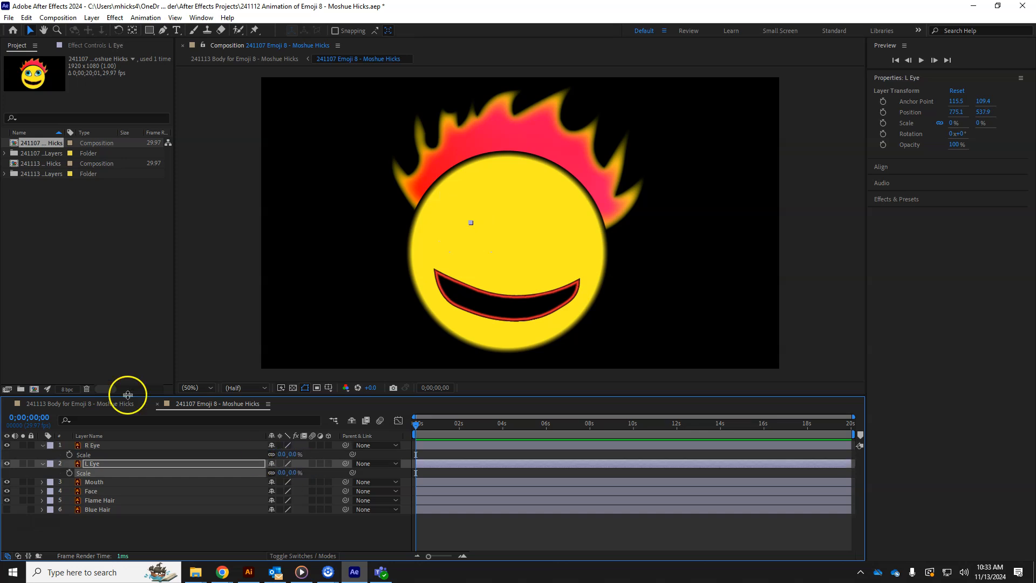
pyautogui.click(69, 455)
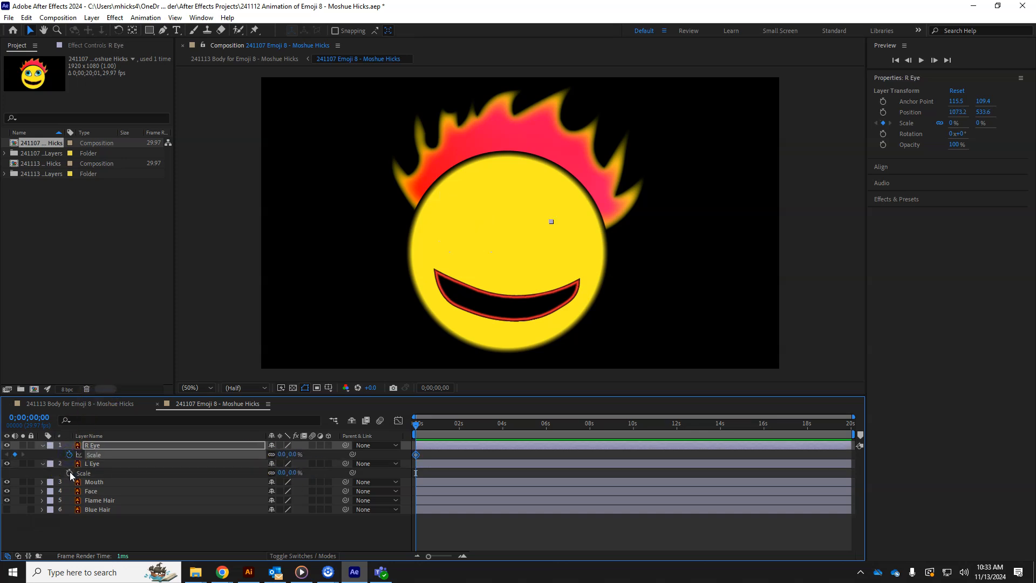
pyautogui.click(69, 473)
# At 0;00;00;16, set the scale of both R Eye and L Eye to 120%.
pyautogui.moveTo(425, 425); pyautogui.dragTo(429, 425)
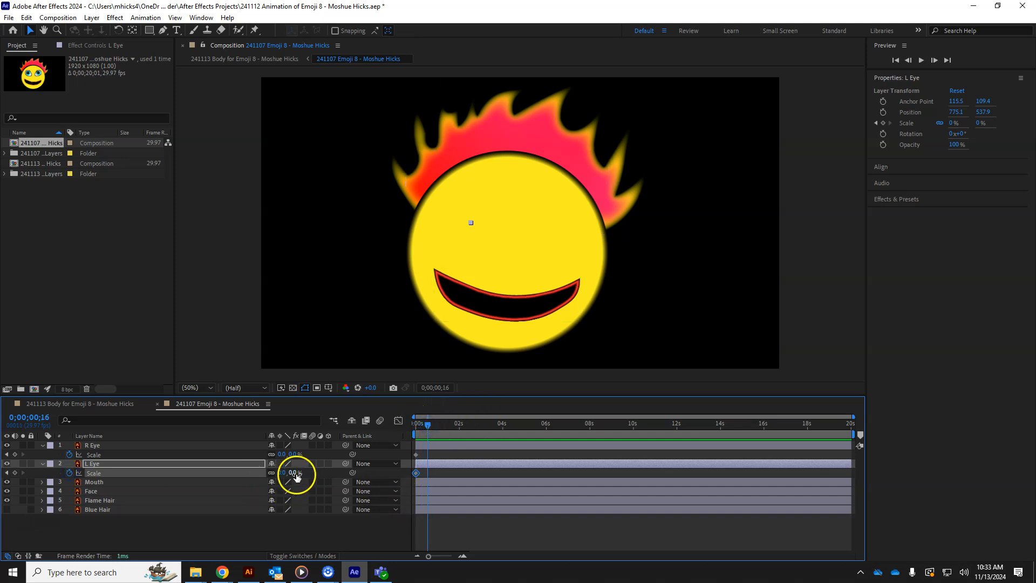
pyautogui.click(292, 455)
pyautogui.write('120')
pyautogui.press('Return')
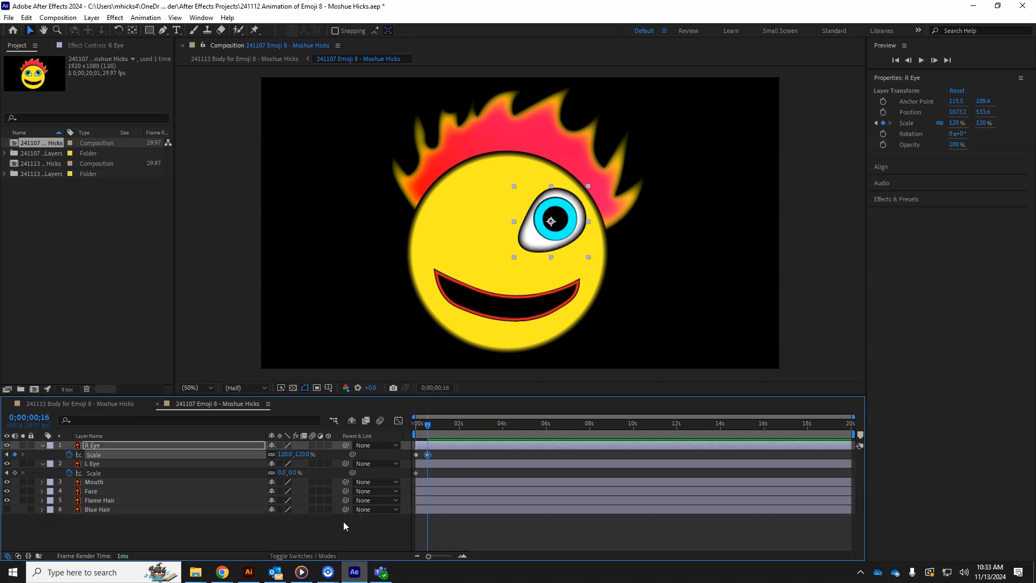
pyautogui.click(294, 474)
pyautogui.click(294, 473)
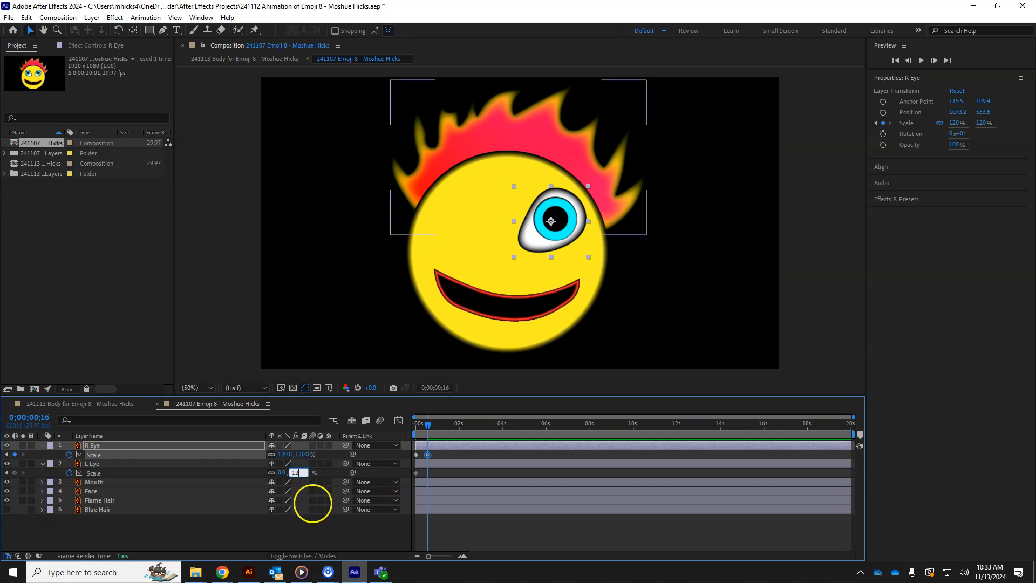
pyautogui.write('120')
pyautogui.press('Return')
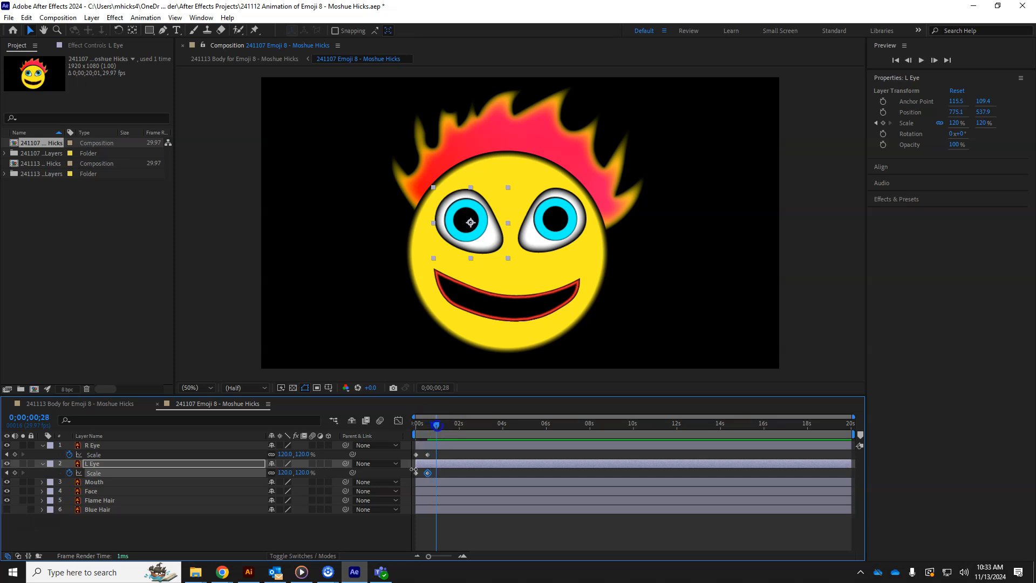
# At 0;00;00;28, set the scale of both R Eye and L Eye to 90%.
pyautogui.click(285, 454)
pyautogui.write('90')
pyautogui.press('Return')
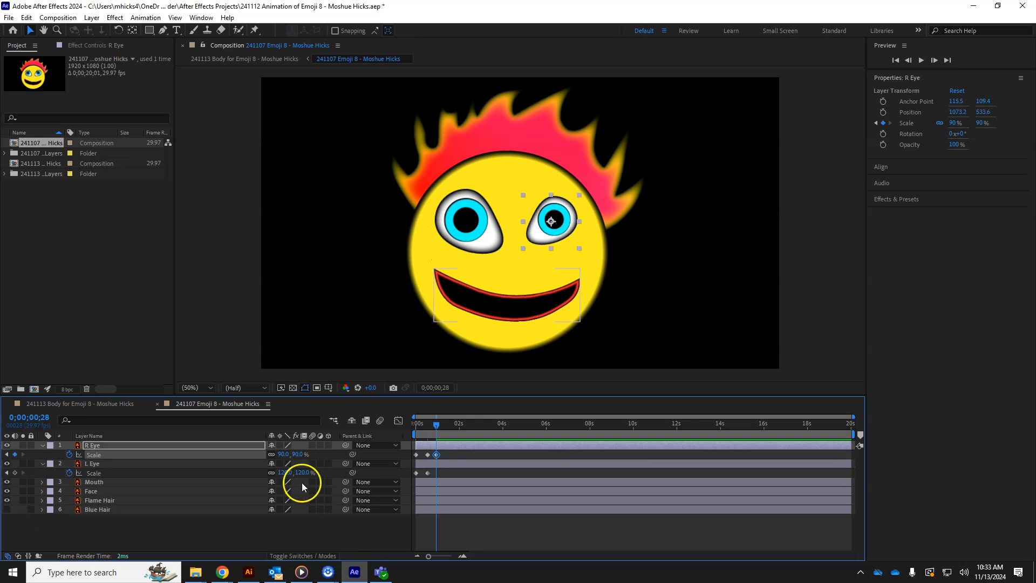
pyautogui.click(284, 472)
pyautogui.write('90')
pyautogui.press('Return')
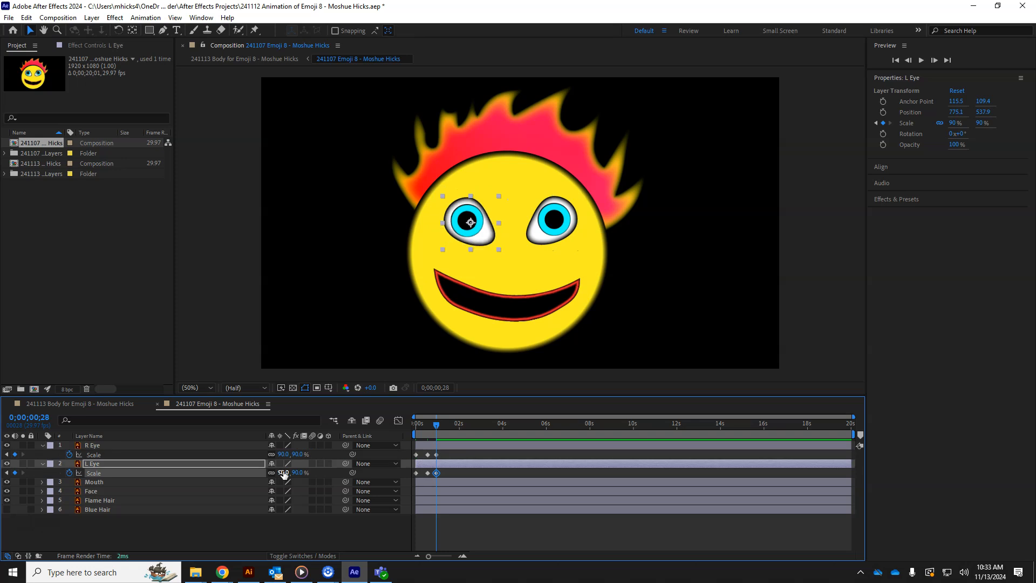
# At 0;00;01;10, set the scale of both R Eye and L Eye to 100% and preview the pop-in animation.
pyautogui.click(444, 426)
pyautogui.click(284, 453)
pyautogui.write('100')
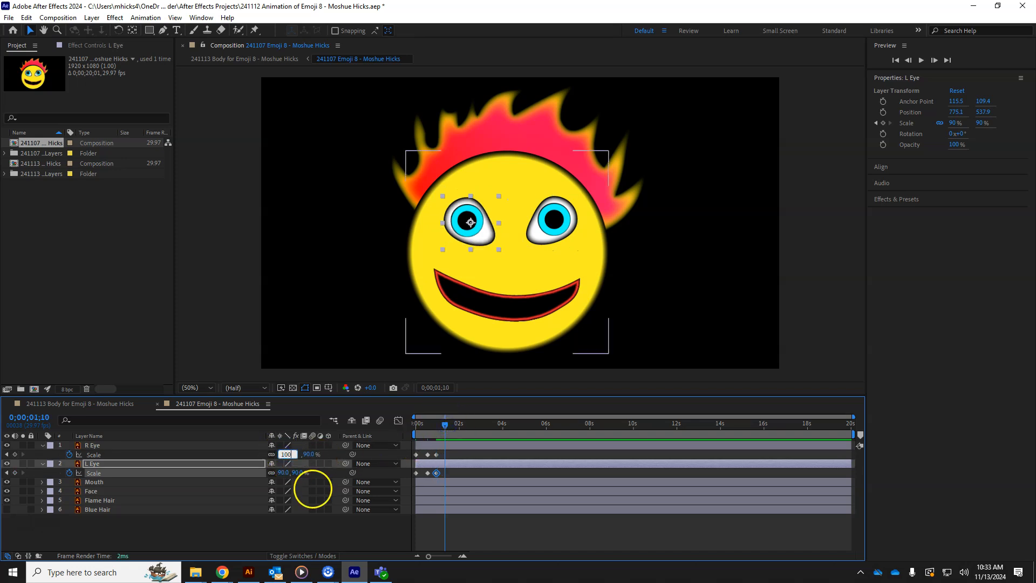
pyautogui.press('Return')
pyautogui.click(284, 472)
pyautogui.write('100')
pyautogui.press('Return')
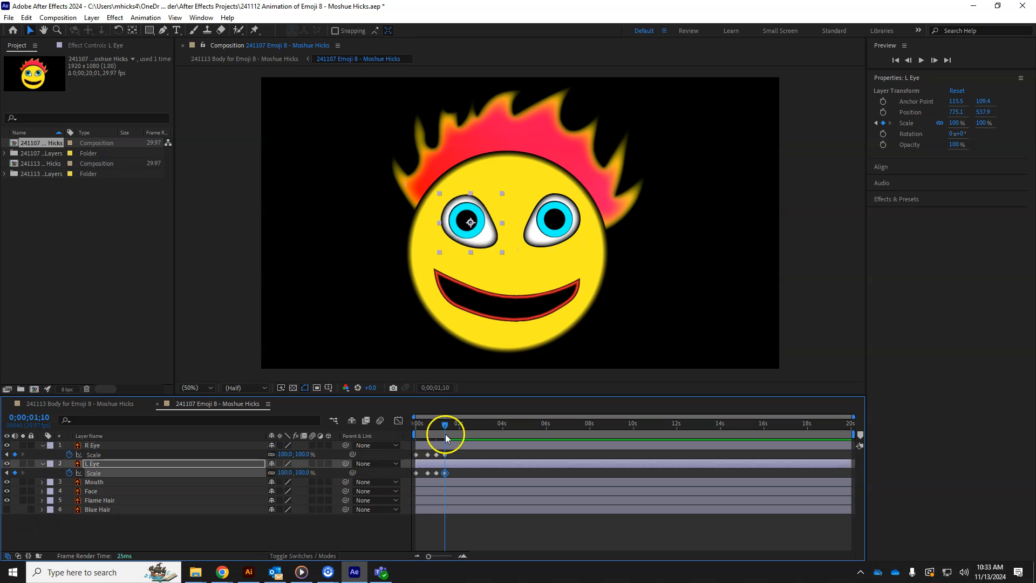
pyautogui.press('space')
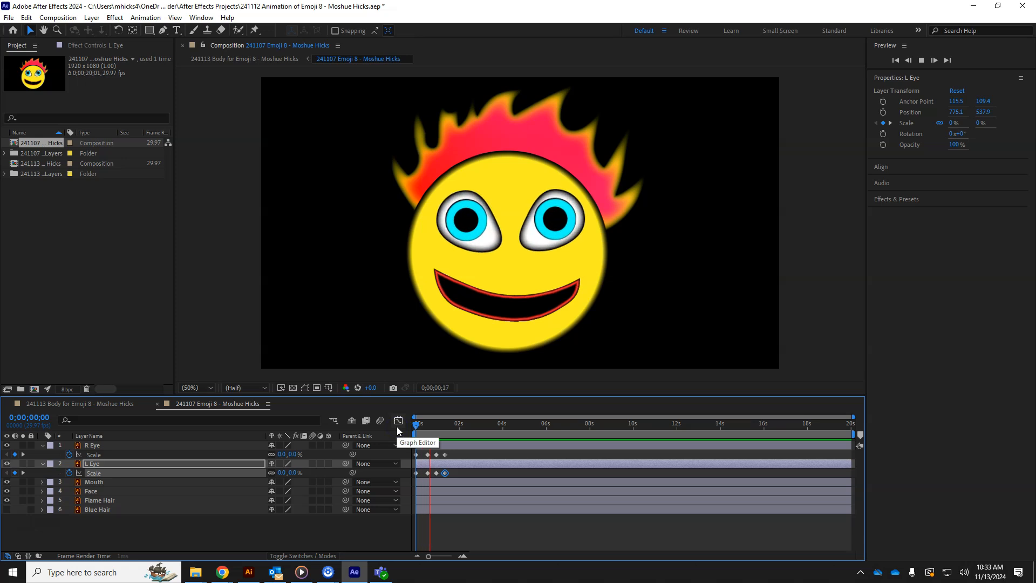
# Apply Easy Ease to all scale keyframes of both eyes, preview the result and return to the start of the timeline.
pyautogui.moveTo(417, 435); pyautogui.dragTo(409, 478)
pyautogui.press('Home')
pyautogui.rightClick(438, 477)
pyautogui.moveTo(463, 469)
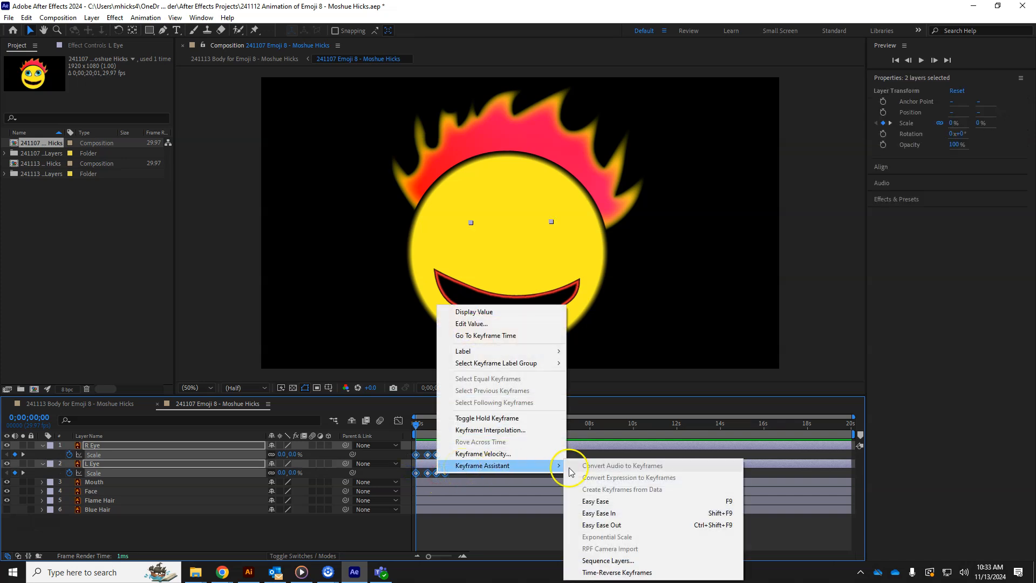
pyautogui.click(600, 501)
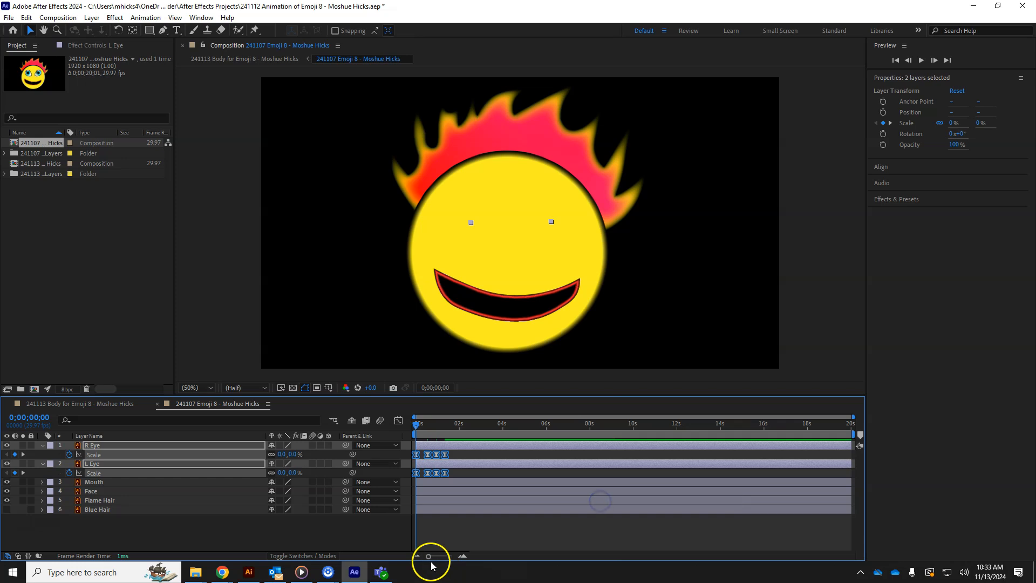
pyautogui.press('space')
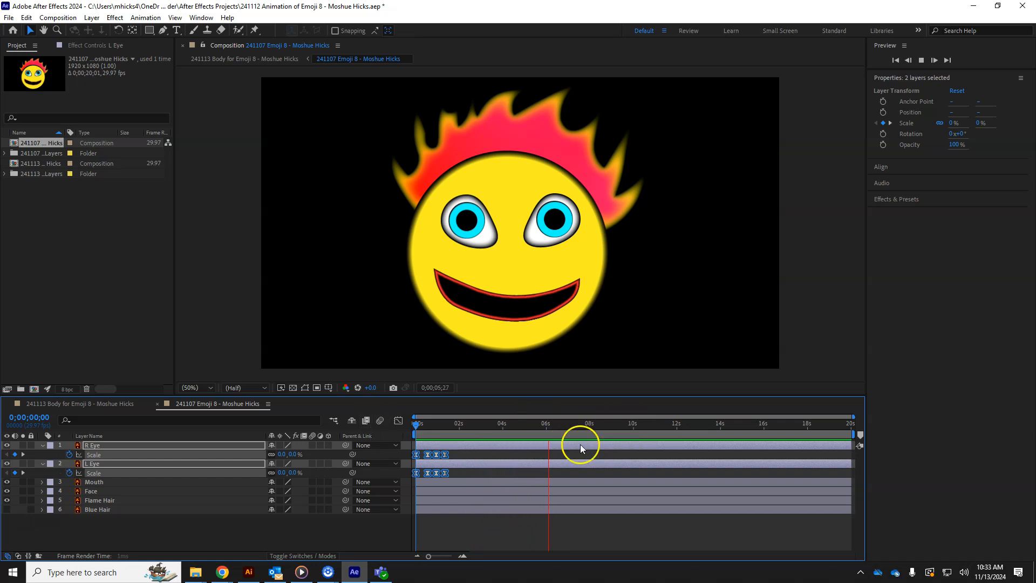
pyautogui.press('space')
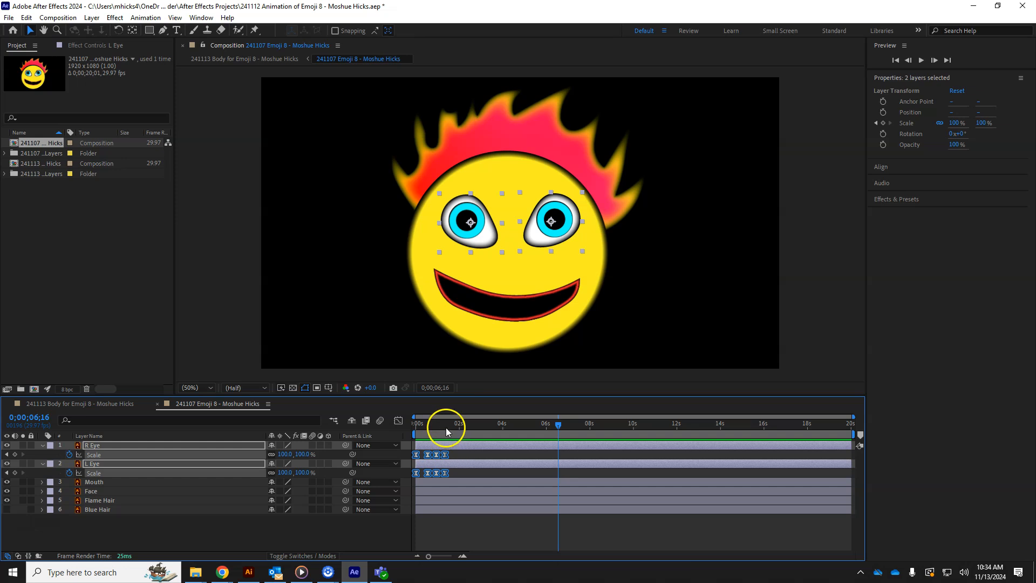
pyautogui.press('Home')
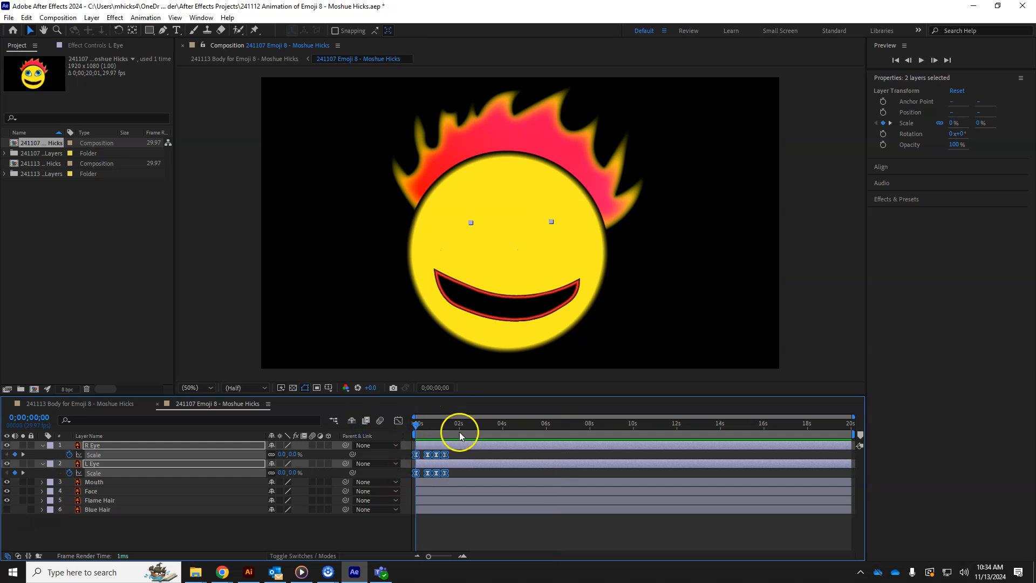
# Locate the closing keyframes in the body composition and add 100% scale keyframes for both eyes at 0;00;04;07 in the emoji composition.
pyautogui.click(497, 425)
pyautogui.click(115, 403)
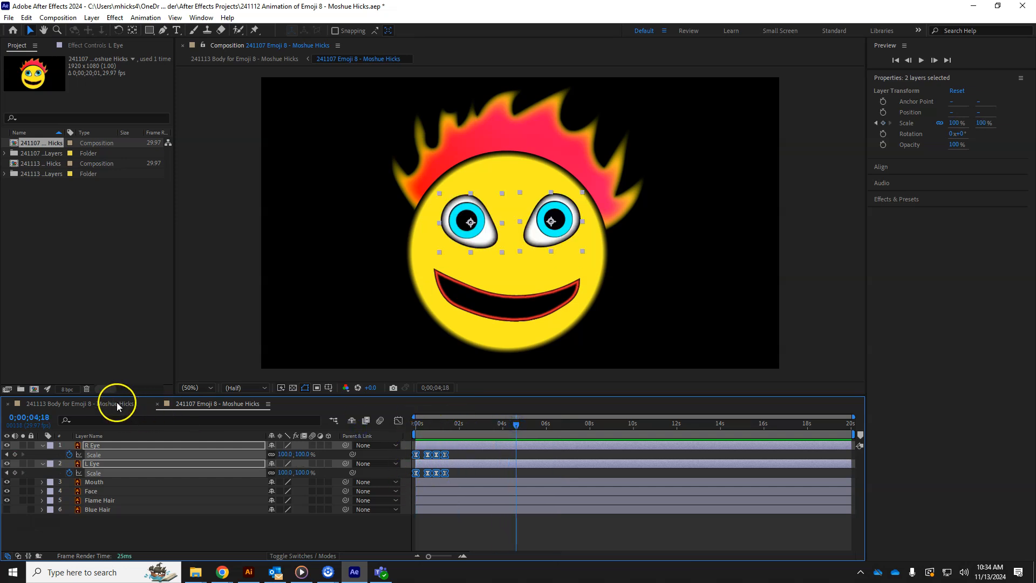
pyautogui.click(472, 444)
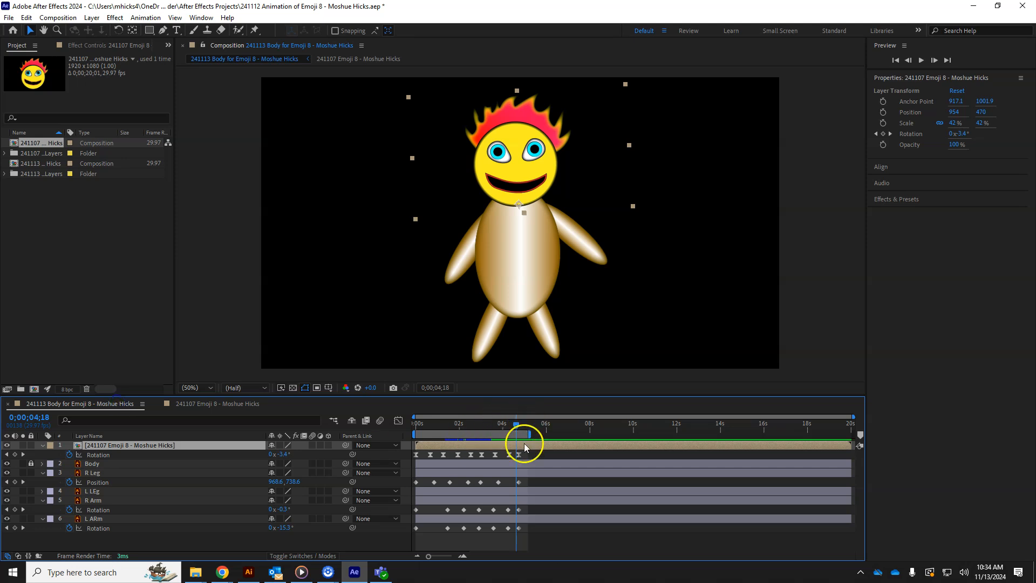
pyautogui.press('k')
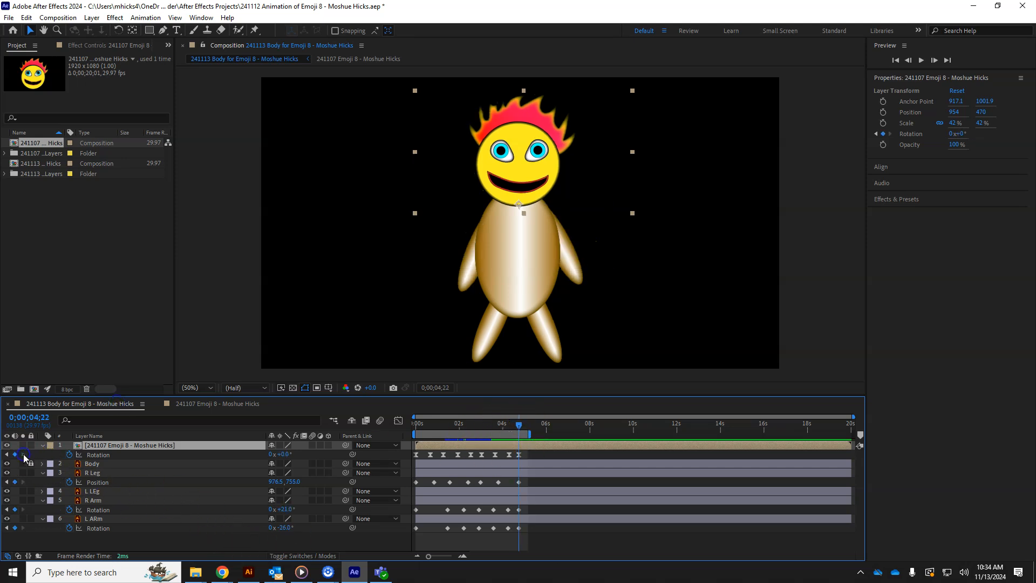
pyautogui.click(216, 404)
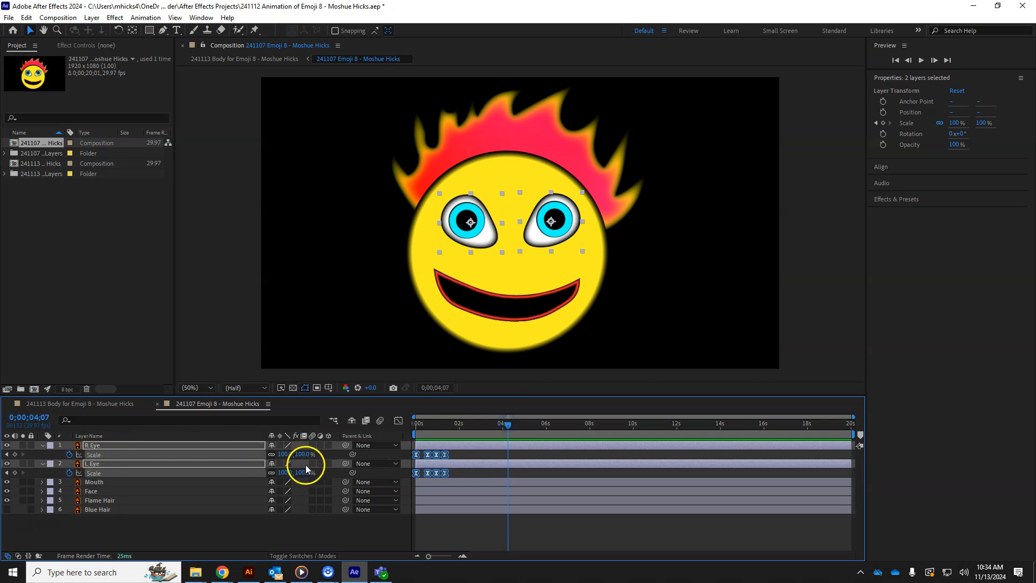
pyautogui.click(15, 453)
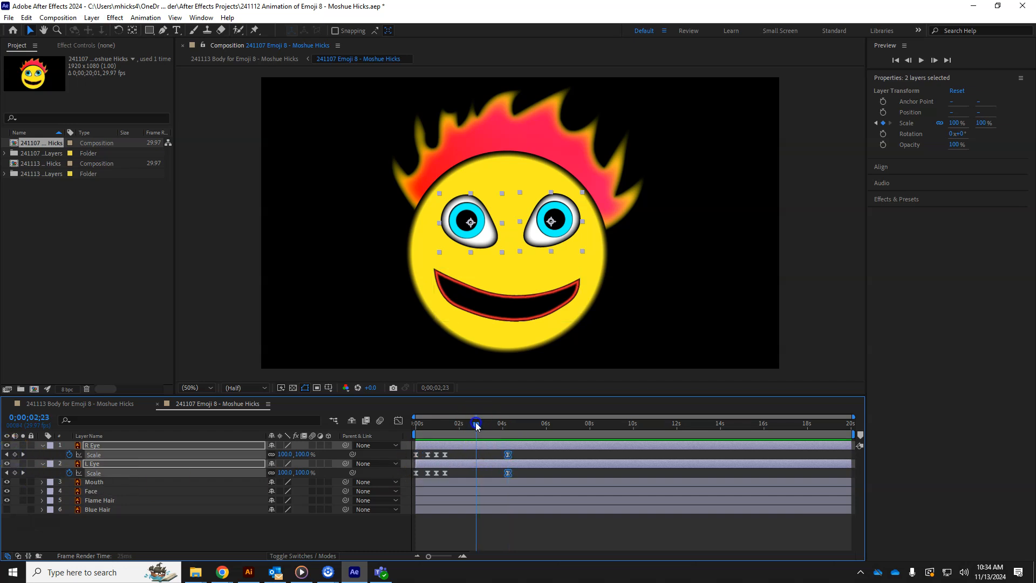
# Go to the body composition's last keyframe at 0;00;04;22 and set both eyes' scale to 0% at that time in the emoji composition.
pyautogui.moveTo(452, 425); pyautogui.dragTo(478, 437)
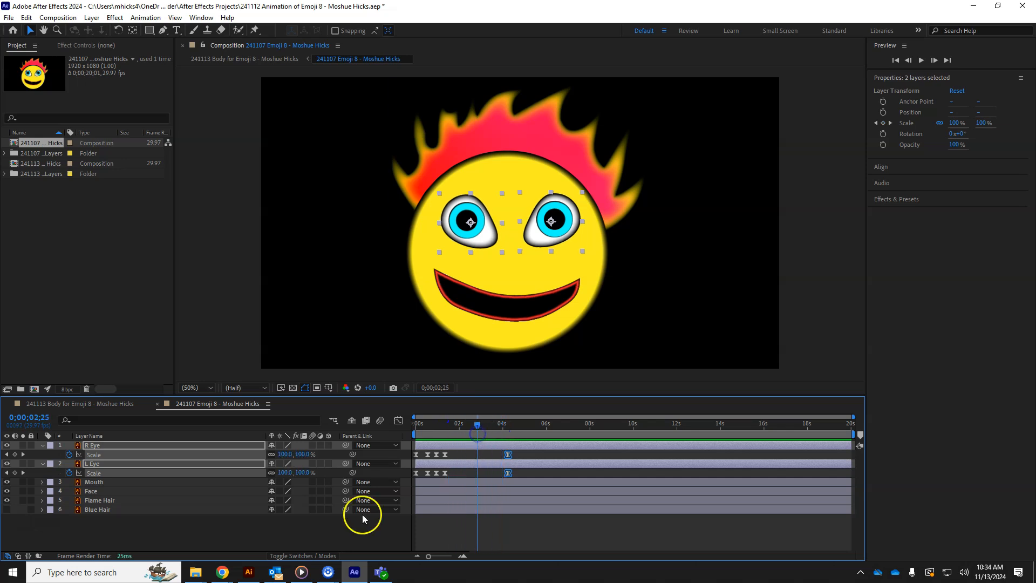
pyautogui.click(97, 405)
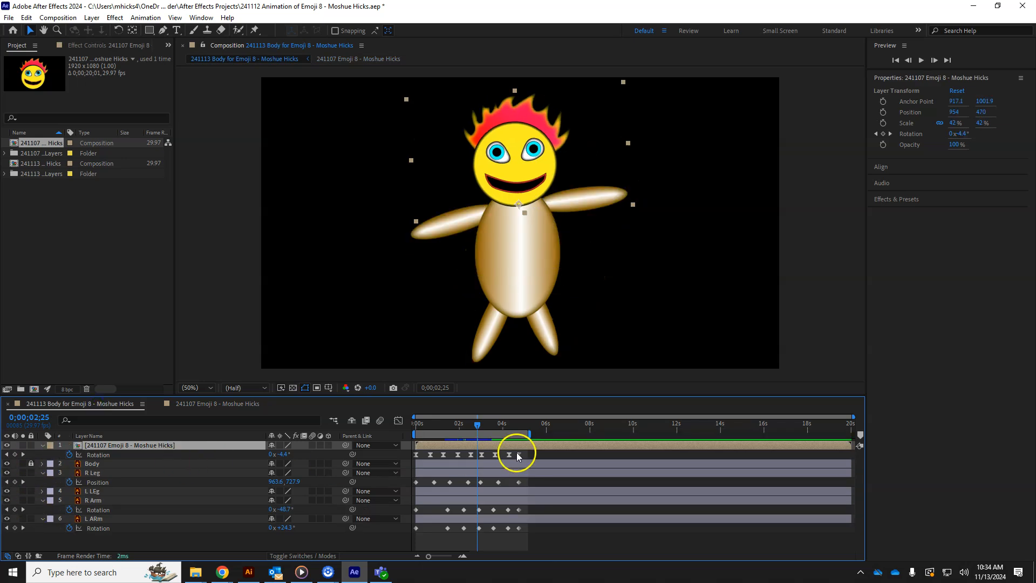
pyautogui.click(23, 482)
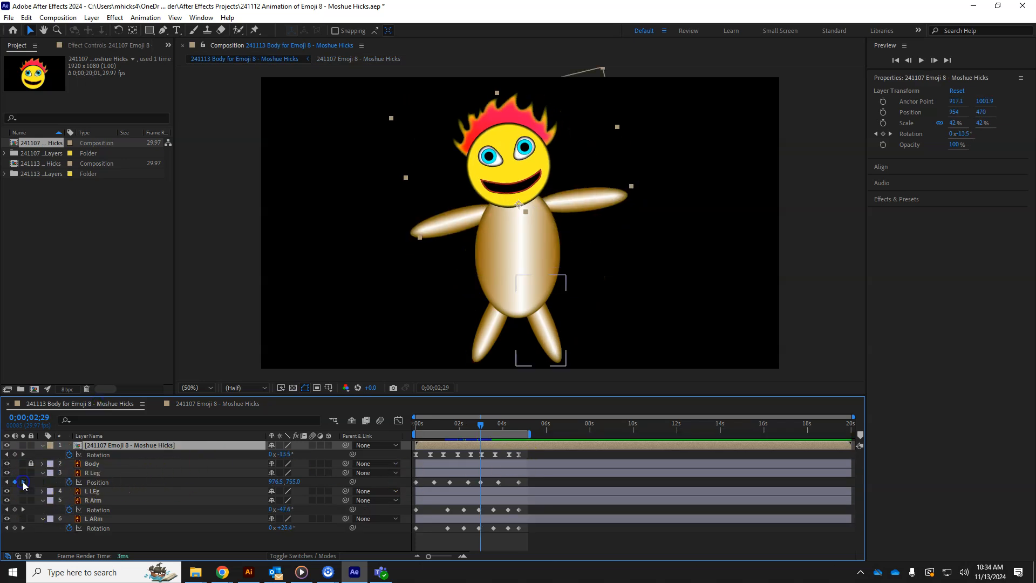
pyautogui.click(23, 482)
pyautogui.click(23, 482)
pyautogui.click(239, 443)
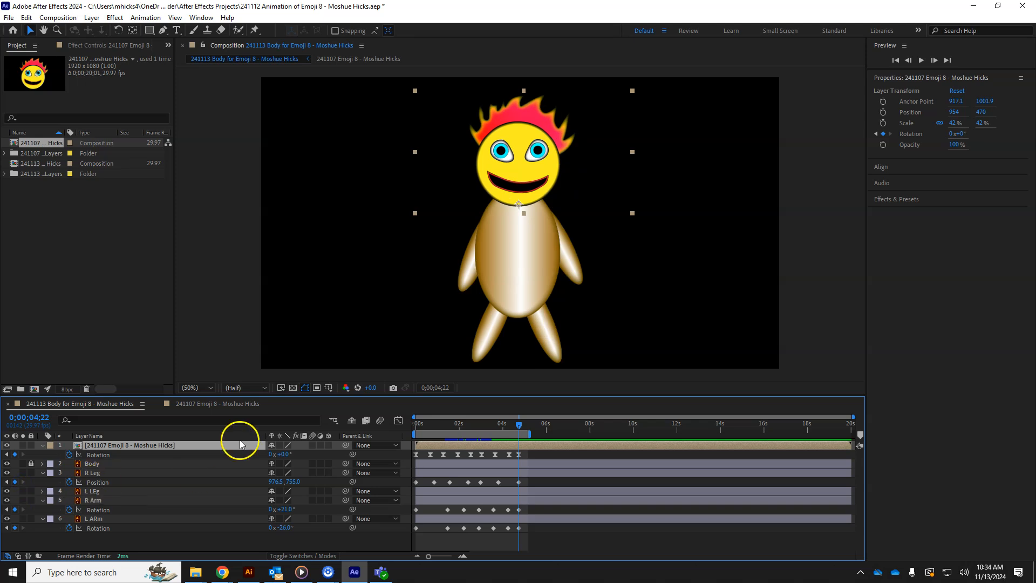
pyautogui.click(217, 409)
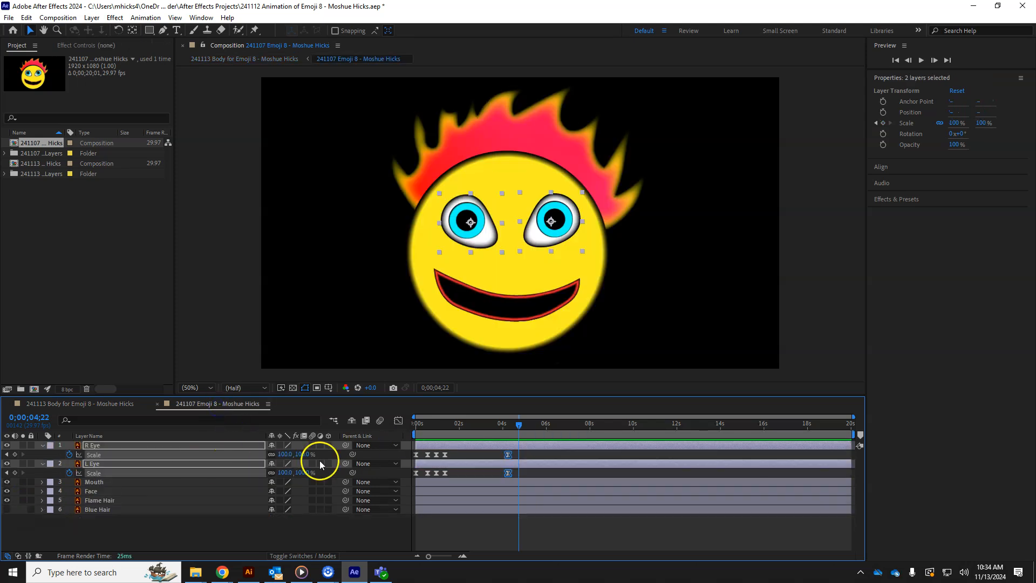
pyautogui.click(303, 455)
pyautogui.write('0')
pyautogui.press('Return')
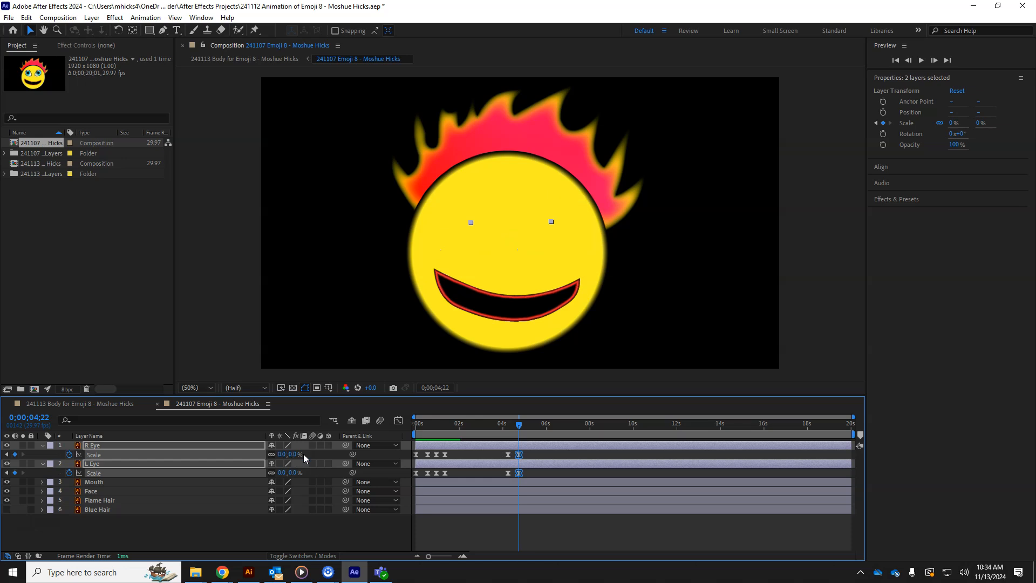
# Preview the eyes' closing scale animation in the emoji composition from about 0;00;02;11.
pyautogui.moveTo(519, 427); pyautogui.dragTo(467, 426)
pyautogui.press('space')
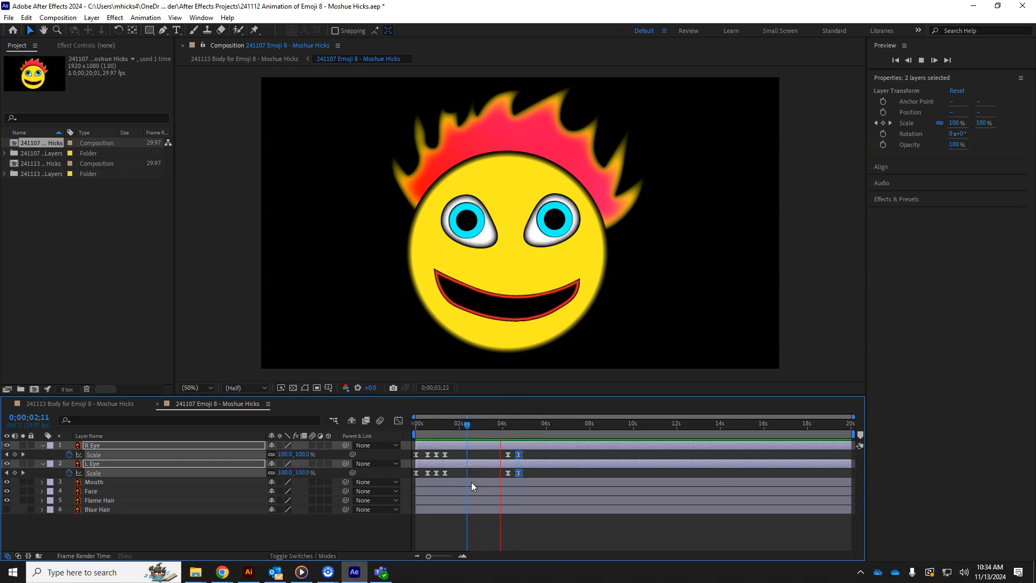
pyautogui.click(325, 423)
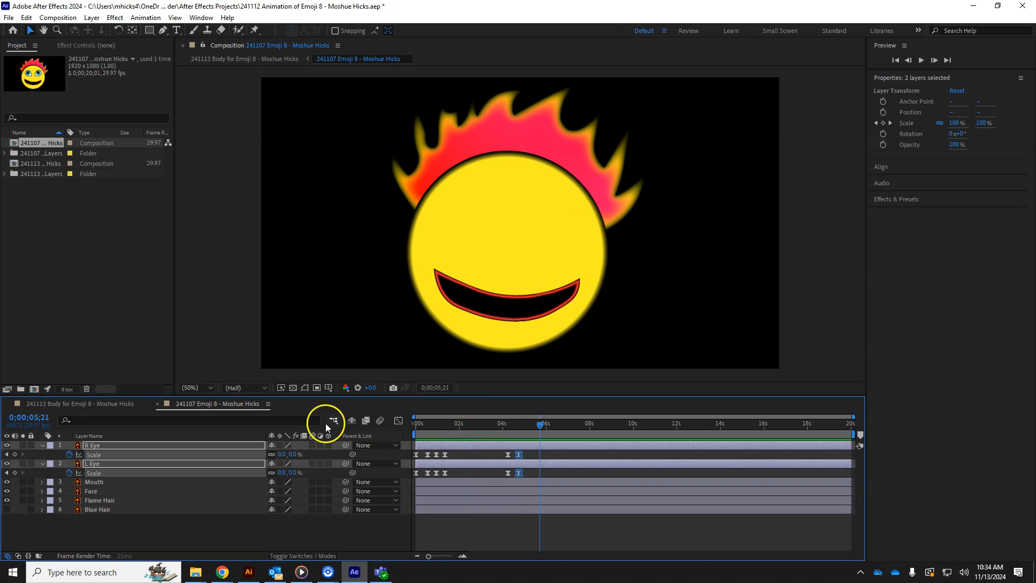
# Preview the whole character animation from the start in the body composition, then return to the emoji composition.
pyautogui.click(69, 406)
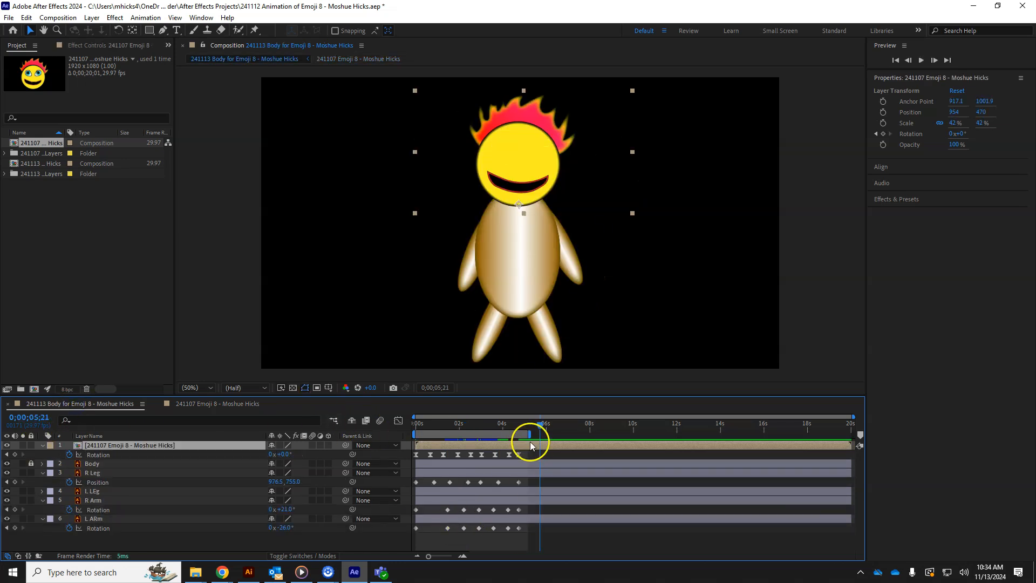
pyautogui.moveTo(538, 423); pyautogui.dragTo(398, 423)
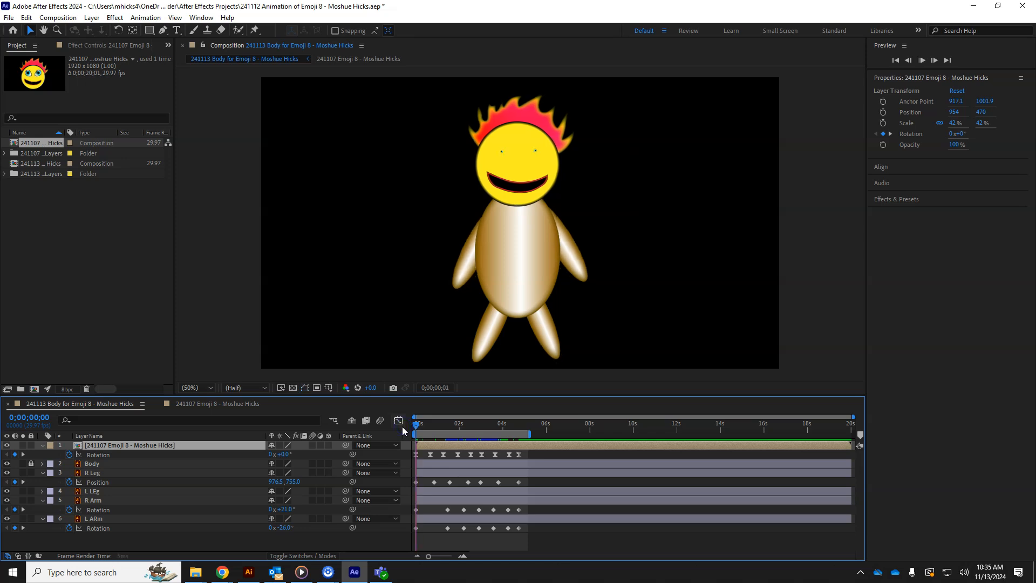
pyautogui.press('space')
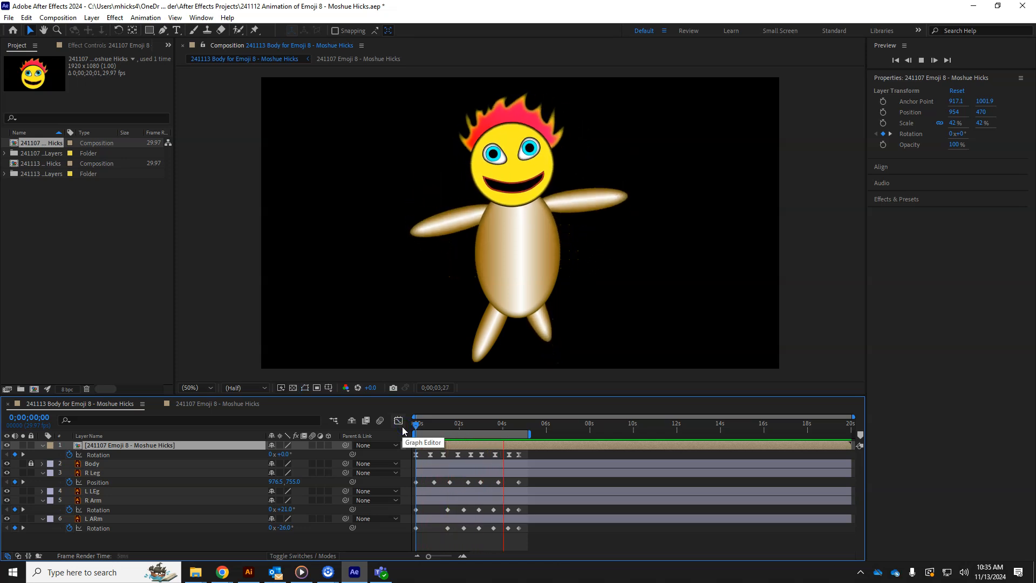
pyautogui.click(495, 450)
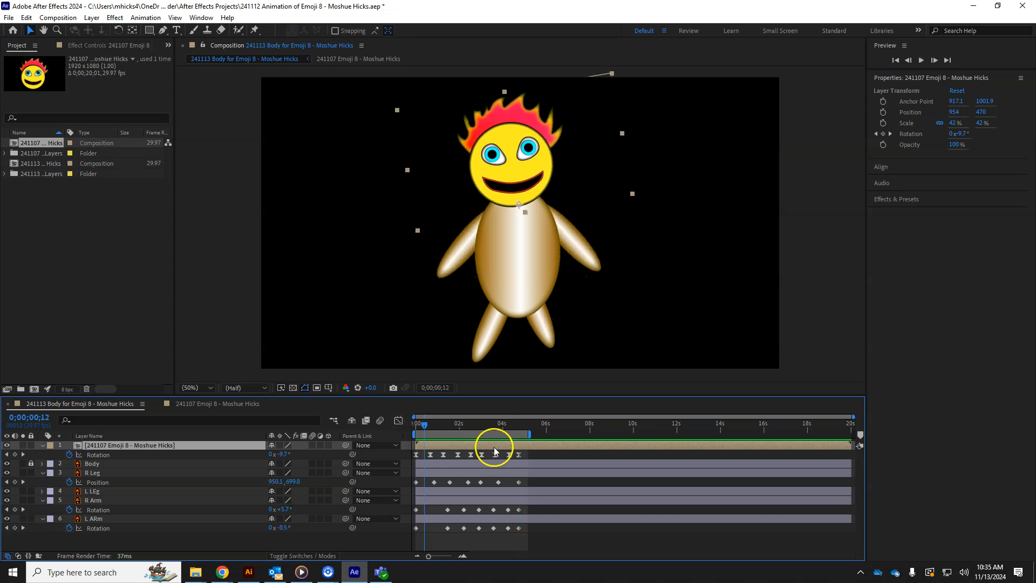
pyautogui.click(241, 404)
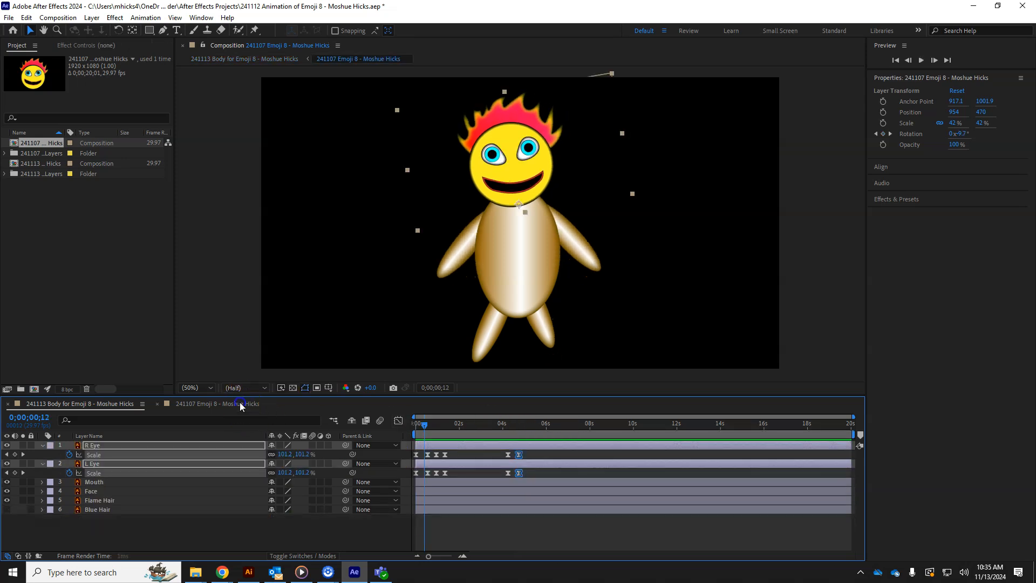
# Place three Puppet pins on the Mouth layer at 0;00;00;00, one in each corner and one in the centre.
pyautogui.moveTo(425, 428); pyautogui.dragTo(469, 427)
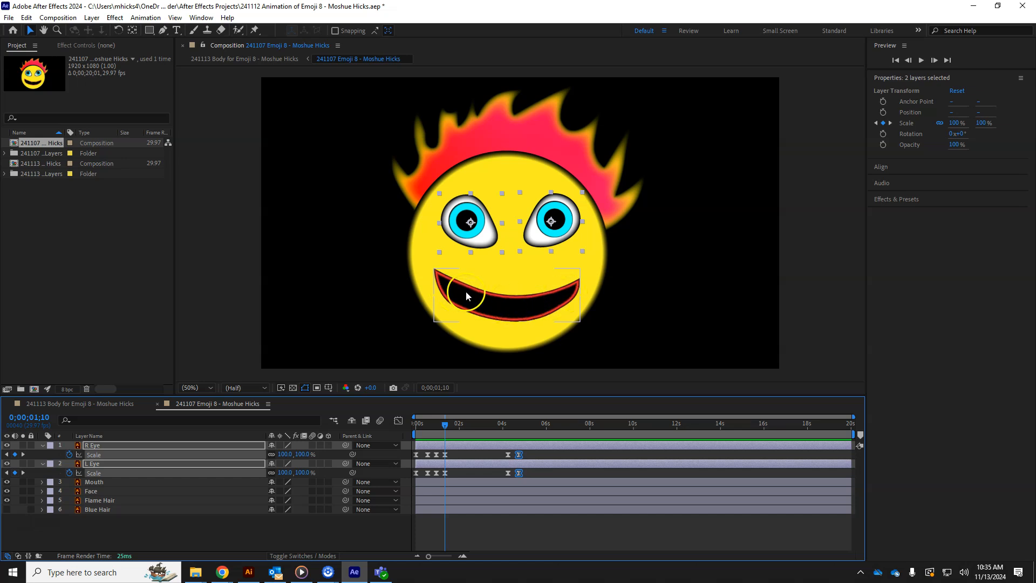
pyautogui.click(95, 483)
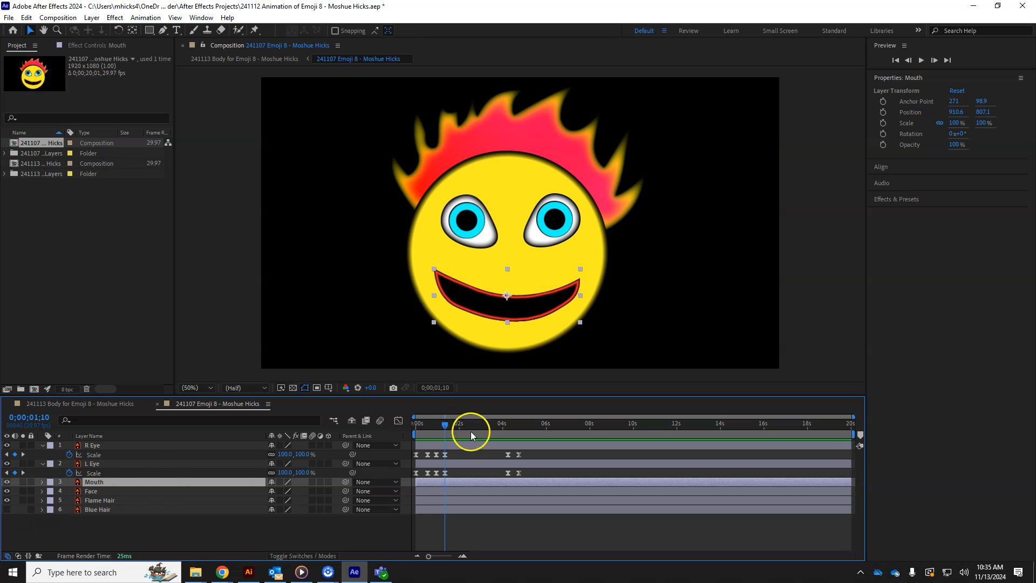
pyautogui.moveTo(446, 423); pyautogui.dragTo(399, 430)
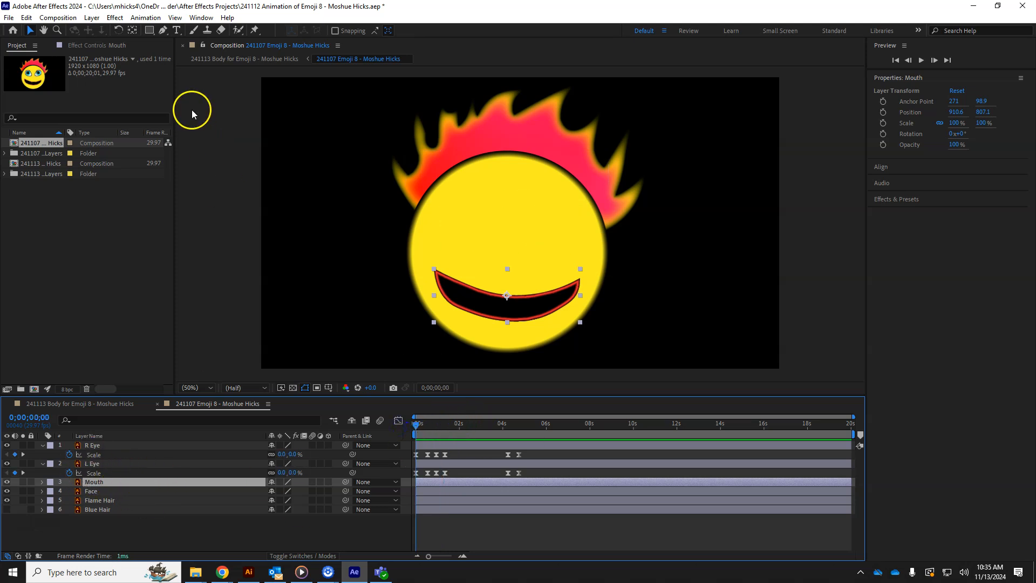
pyautogui.click(255, 30)
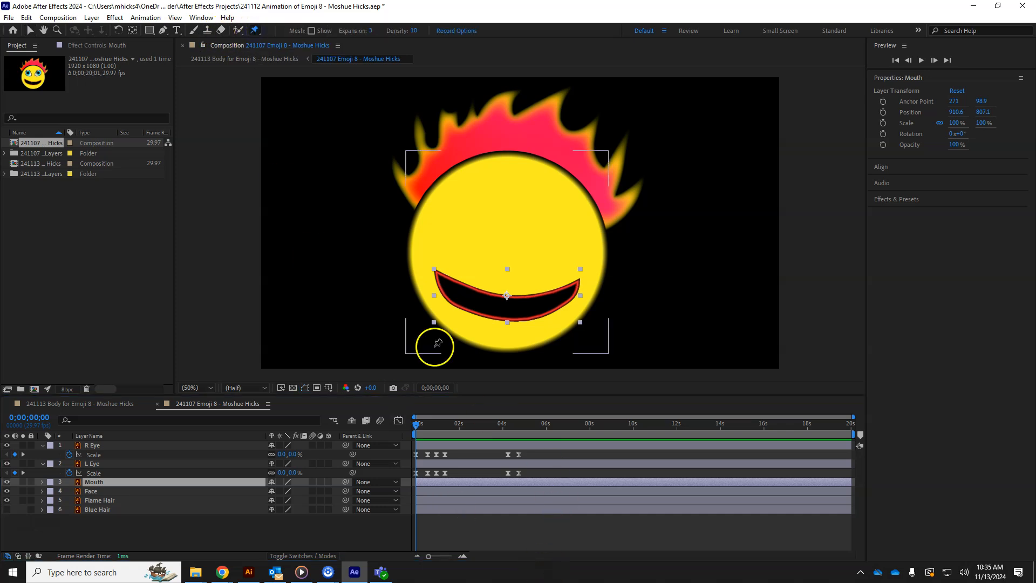
pyautogui.click(444, 281)
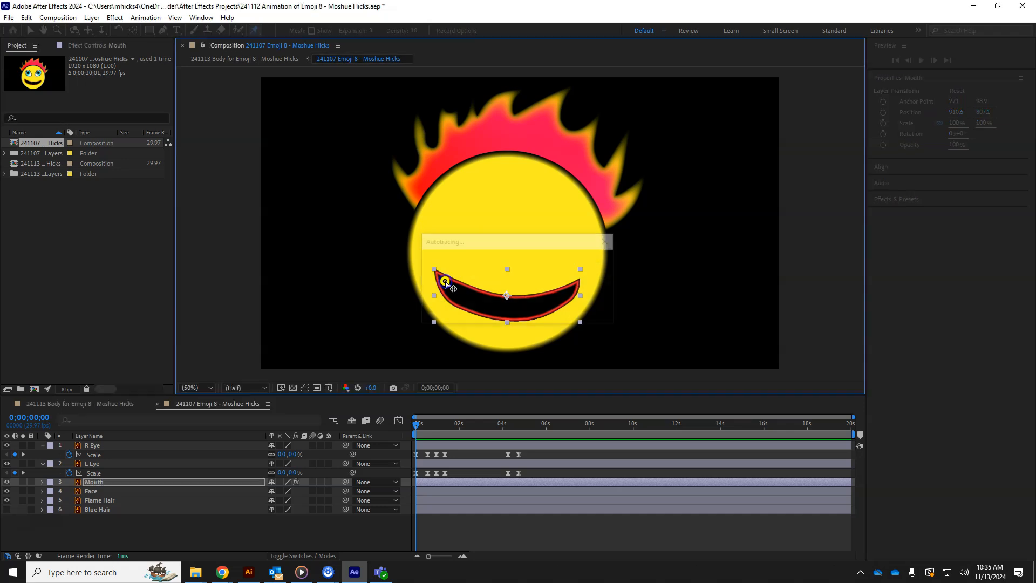
pyautogui.click(507, 307)
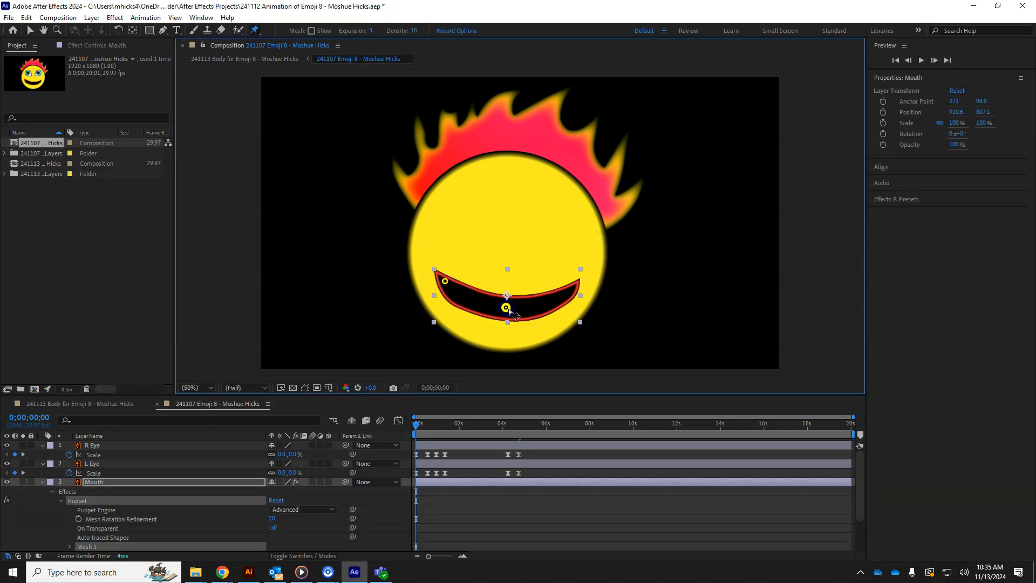
pyautogui.click(573, 286)
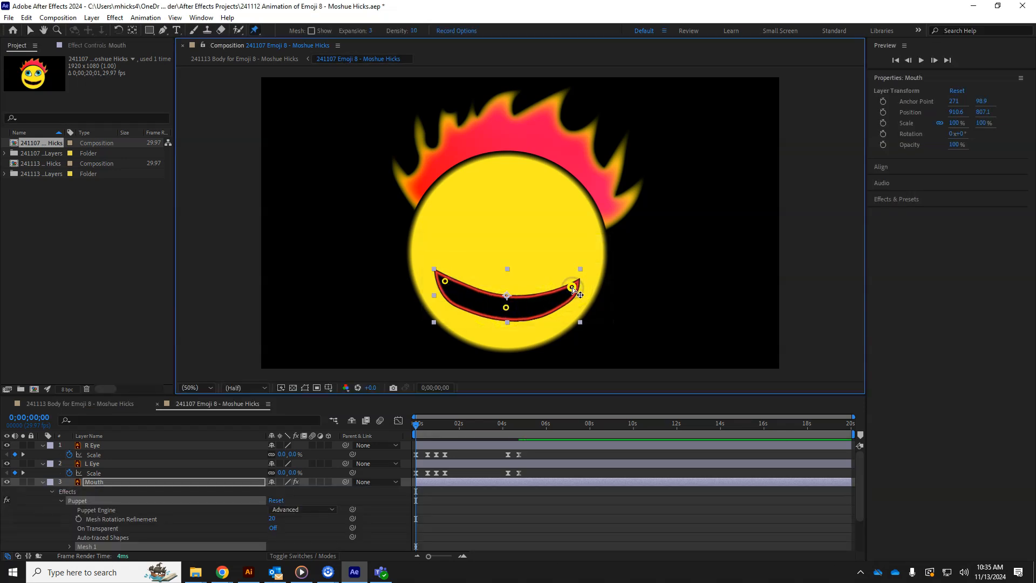
# At 0;00;00;11, move both mouth corner pins inward and upward to form a narrower, more curved smile.
pyautogui.moveTo(417, 427); pyautogui.dragTo(424, 423)
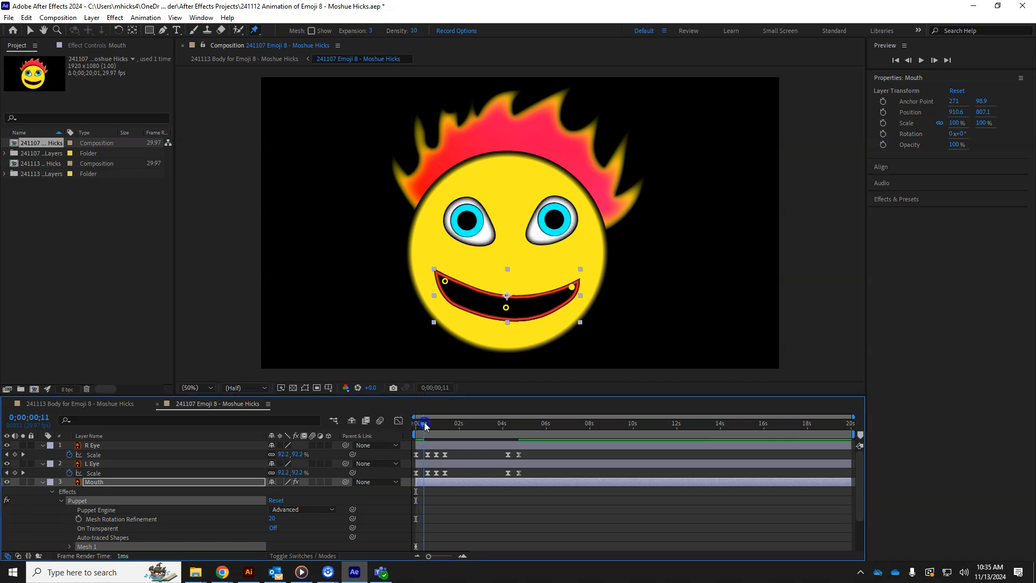
pyautogui.moveTo(448, 281); pyautogui.dragTo(451, 275)
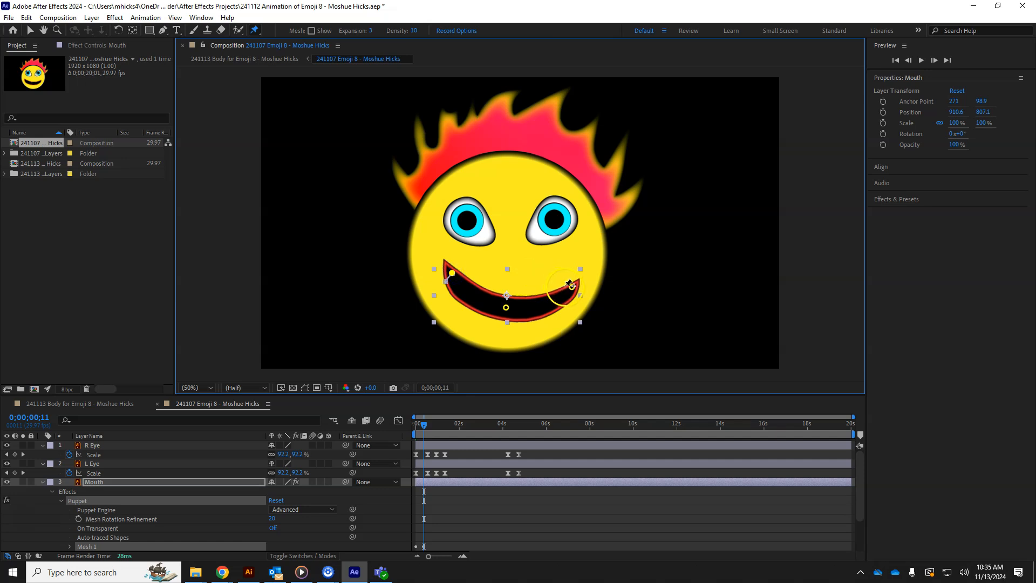
pyautogui.moveTo(571, 288); pyautogui.dragTo(557, 278)
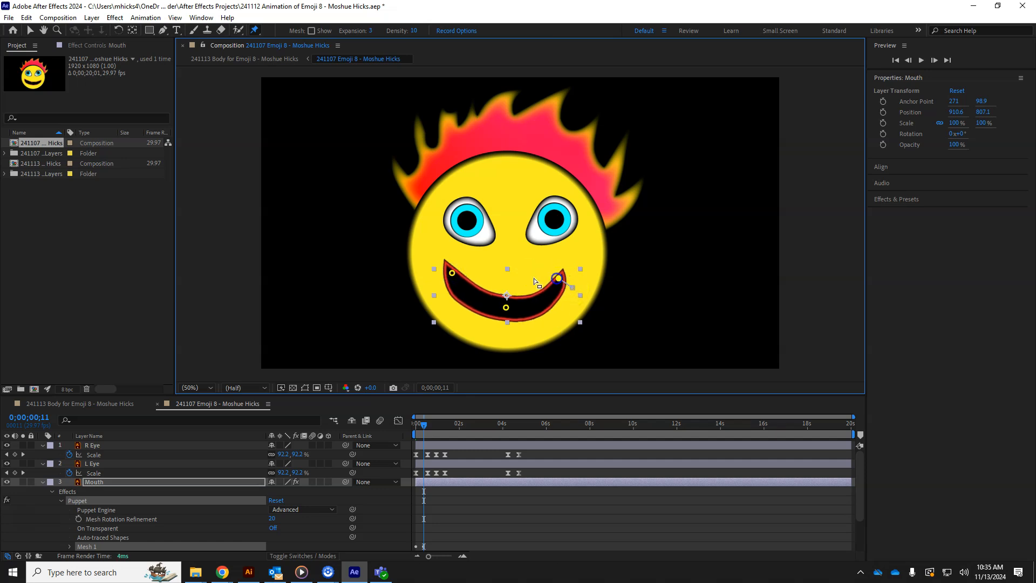
pyautogui.click(462, 274)
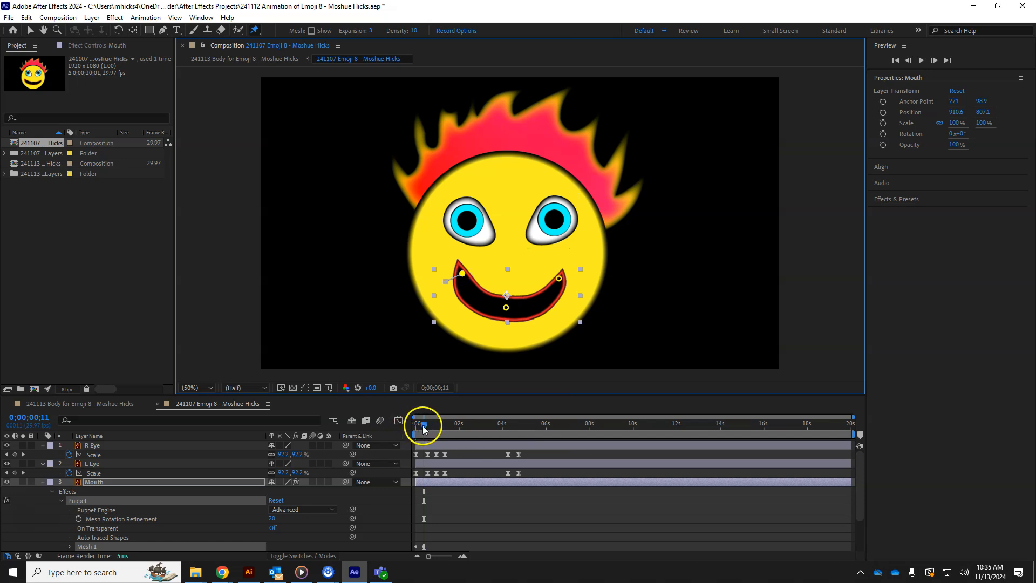
# Show only the Mouth layer's keyframed properties so the position keyframes of all three puppet pins are listed.
pyautogui.scroll(-2, 331, 502)
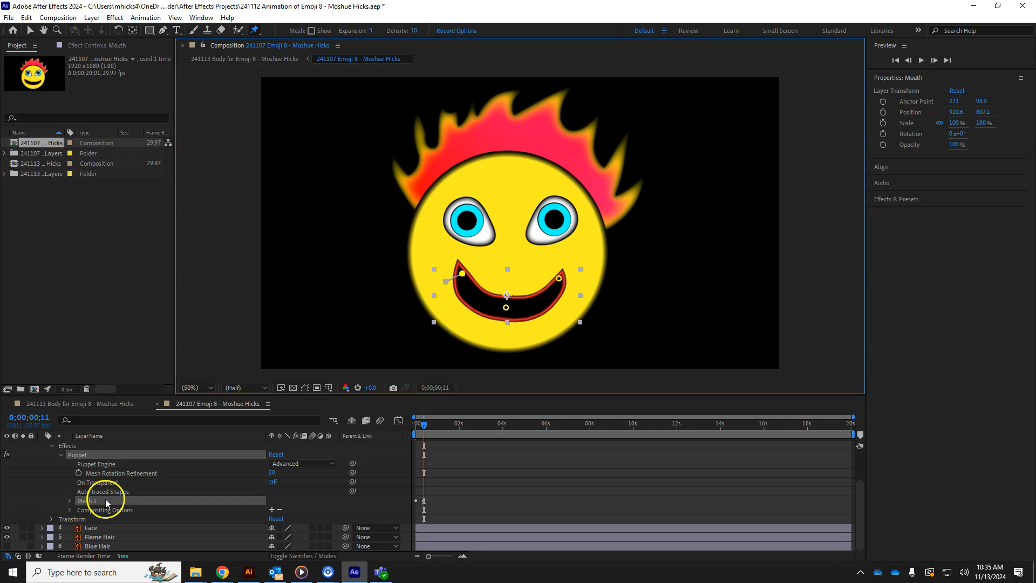
pyautogui.scroll(2, 94, 485)
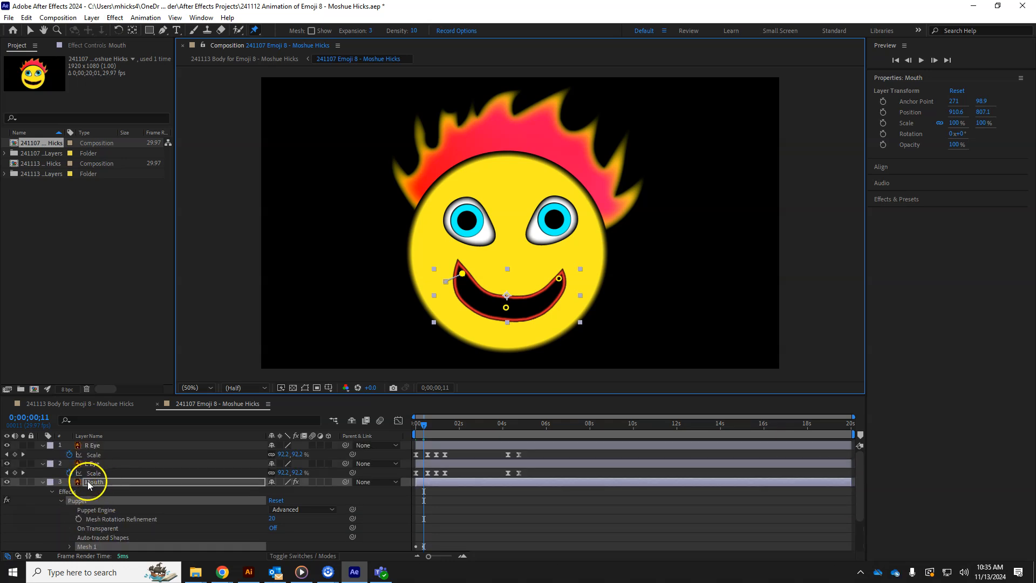
pyautogui.click(89, 483)
pyautogui.press('u')
pyautogui.click(114, 499)
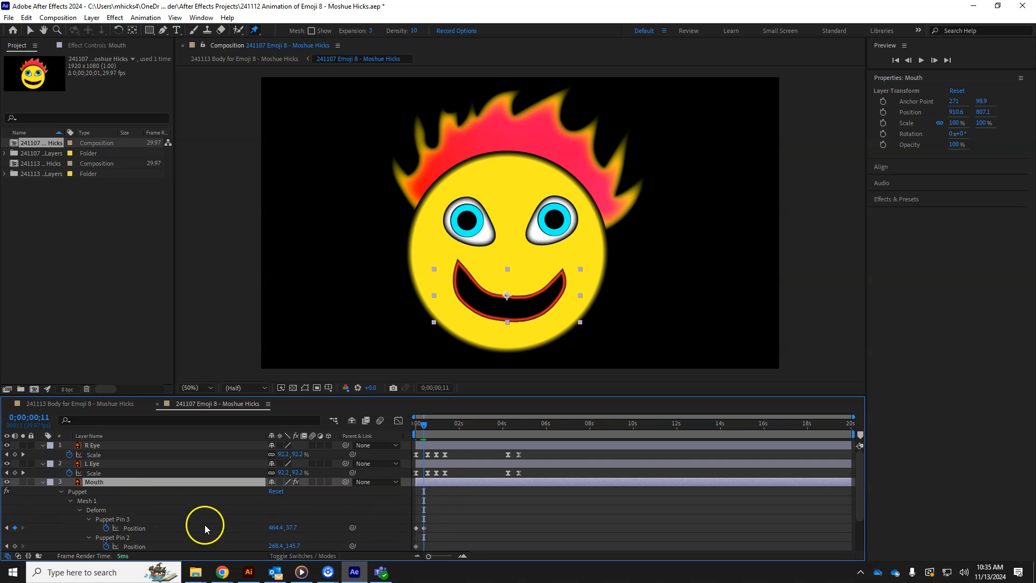
pyautogui.scroll(-2, 390, 517)
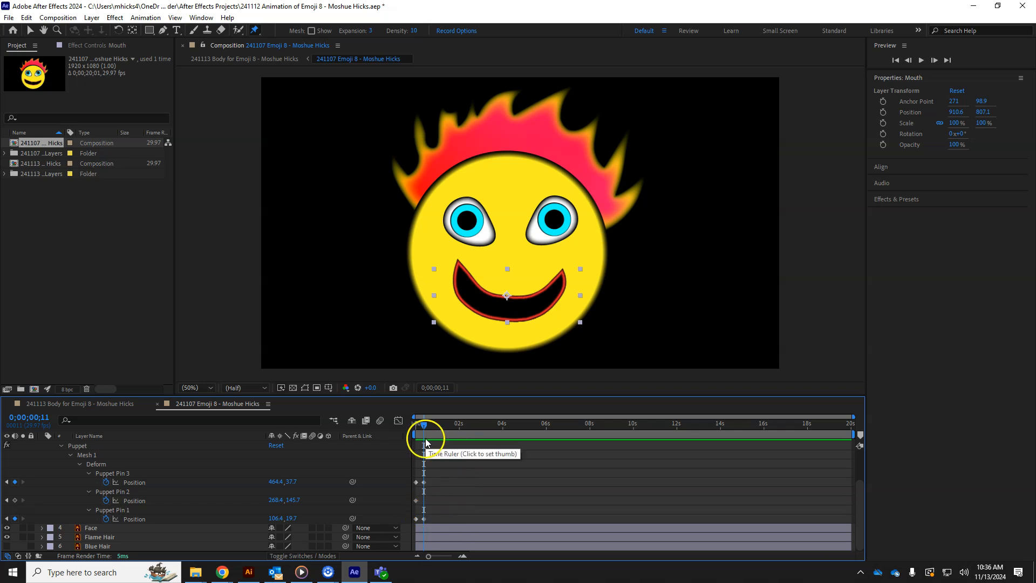
# Add position keyframes for all three mouth puppet pins at 0;00;03;16 to hold the smile.
pyautogui.moveTo(423, 429); pyautogui.dragTo(505, 433)
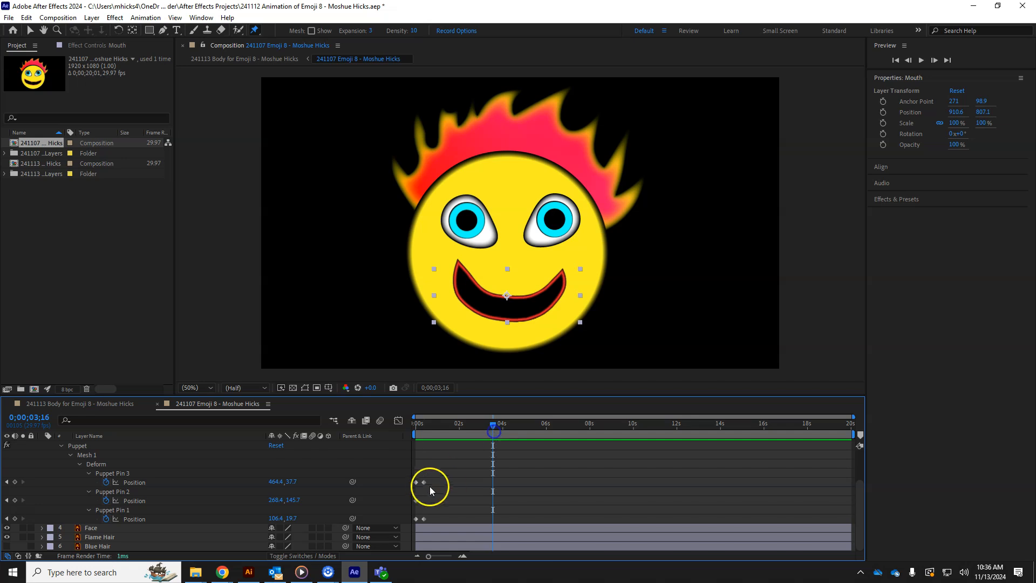
pyautogui.click(15, 482)
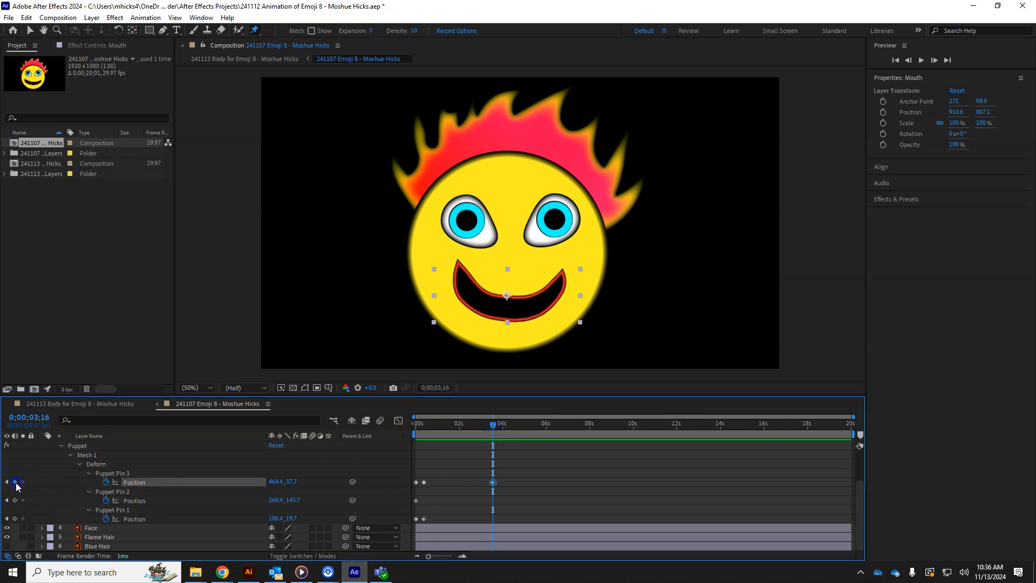
pyautogui.click(15, 500)
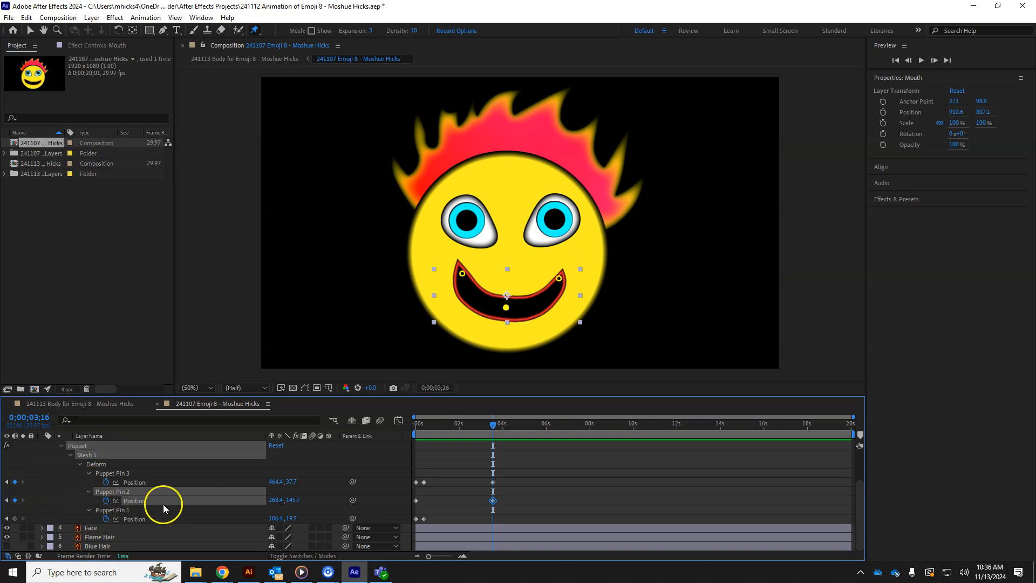
pyautogui.moveTo(163, 395); pyautogui.dragTo(163, 377)
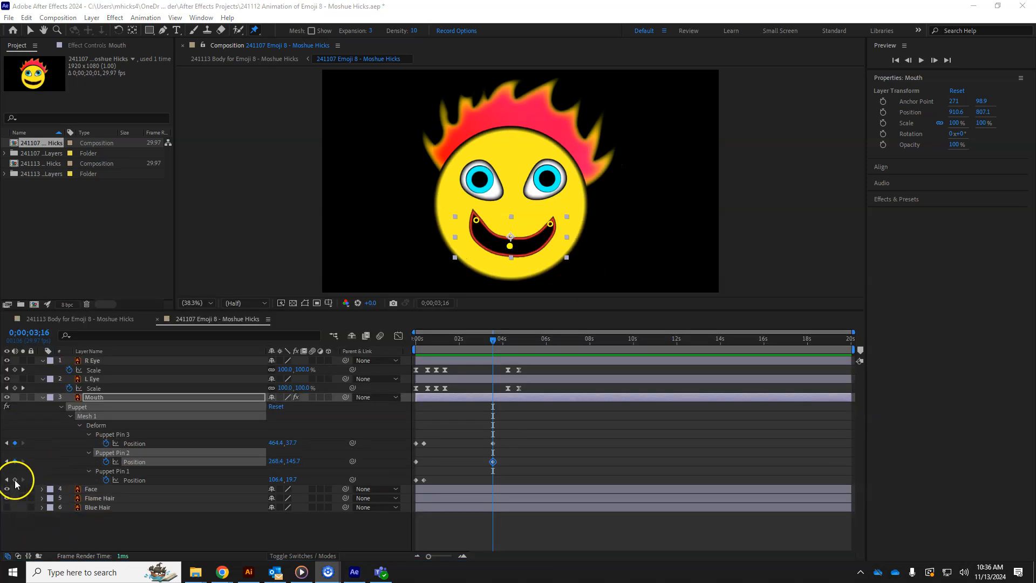
pyautogui.click(15, 480)
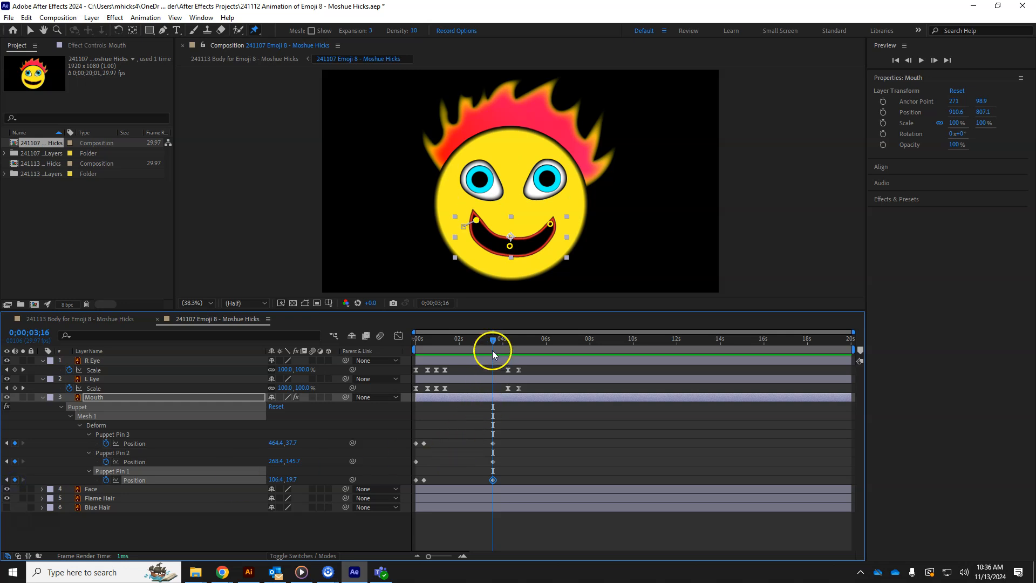
# Copy the three mouth pins' first position keyframes and paste them at the eyes' last keyframe, 0;00;04;22.
pyautogui.moveTo(487, 346); pyautogui.dragTo(515, 352)
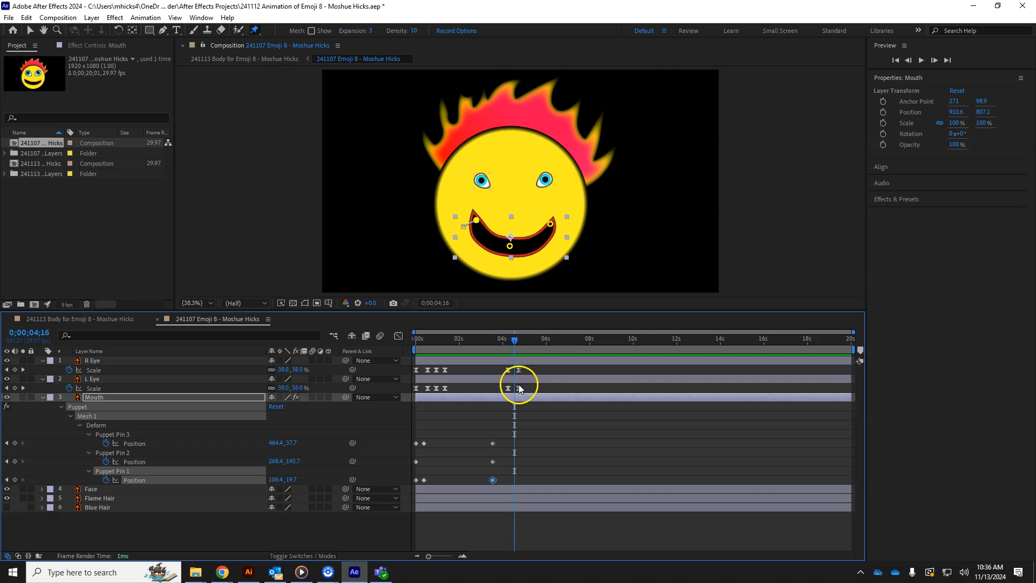
pyautogui.click(24, 370)
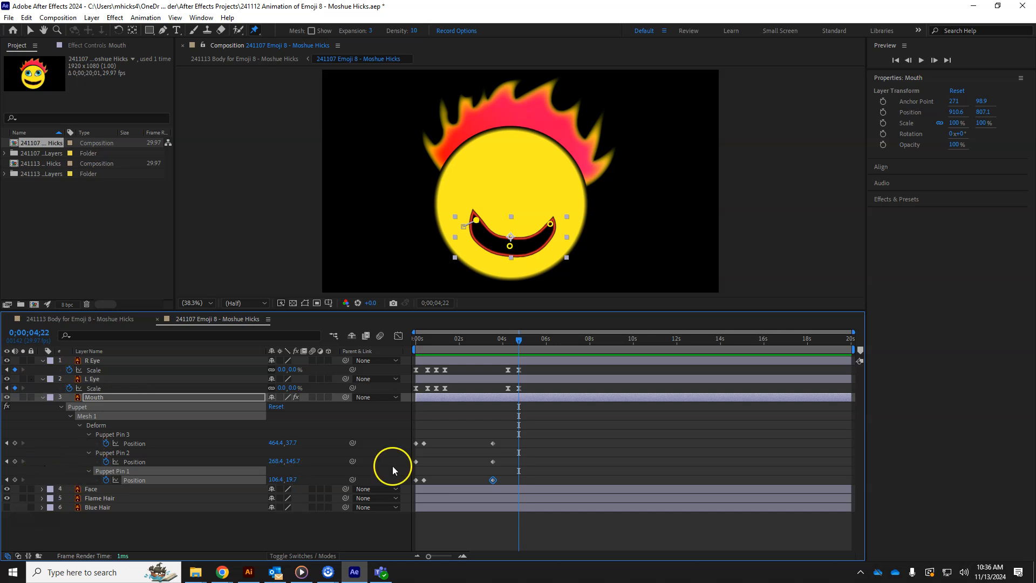
pyautogui.click(417, 444)
pyautogui.moveTo(414, 431); pyautogui.dragTo(414, 491)
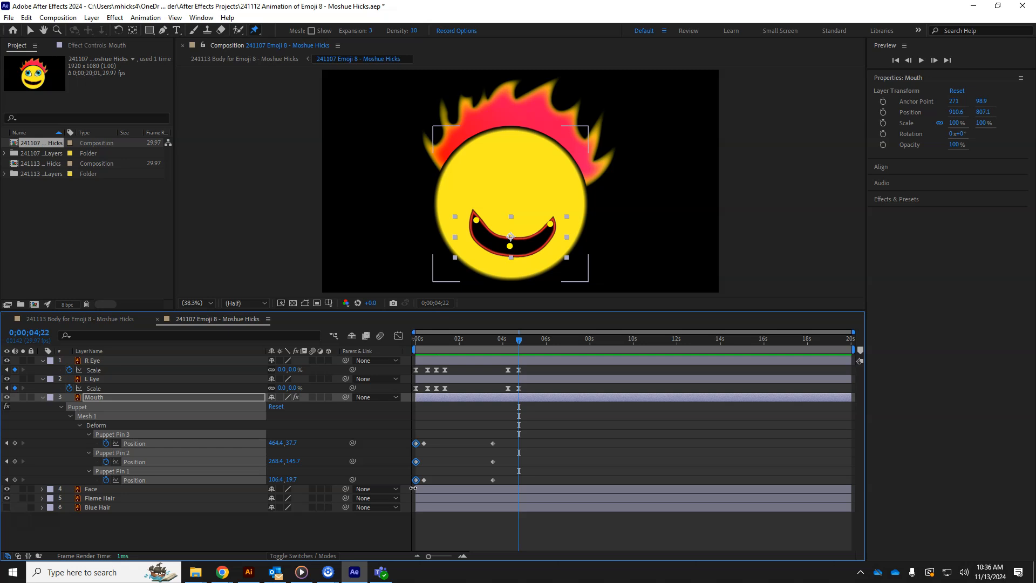
pyautogui.hotkey('ctrl', 'c')
pyautogui.hotkey('ctrl', 'v')
# Preview the mouth and eye animation from the start in the emoji composition.
pyautogui.moveTo(513, 340); pyautogui.dragTo(398, 375)
pyautogui.press('space')
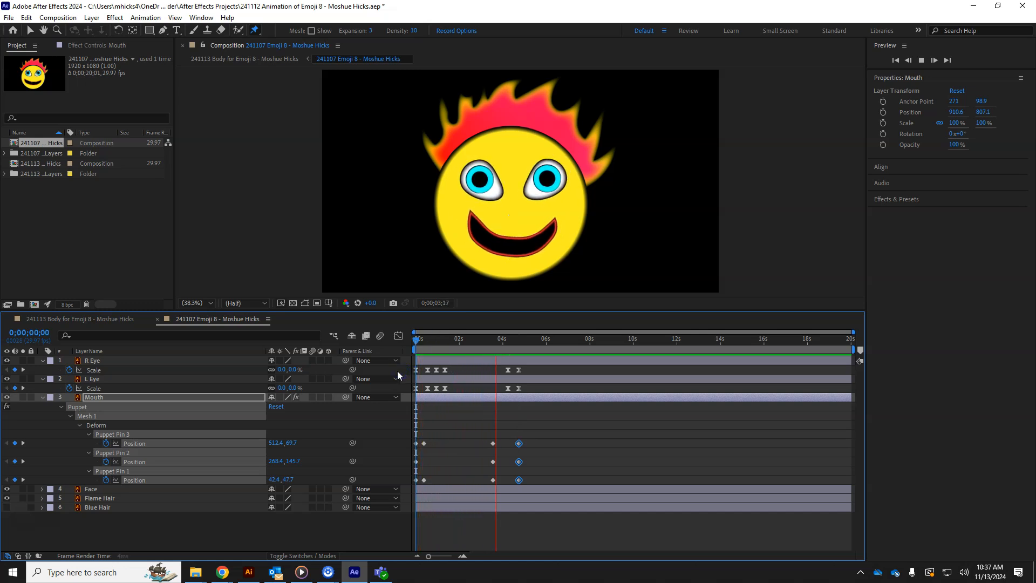
pyautogui.click(616, 282)
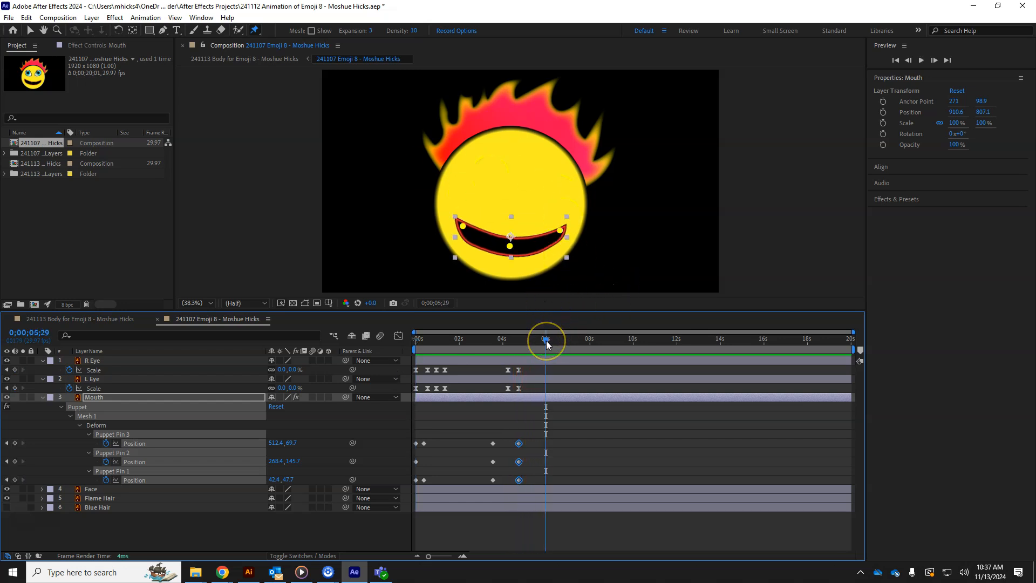
pyautogui.moveTo(546, 344); pyautogui.dragTo(463, 350)
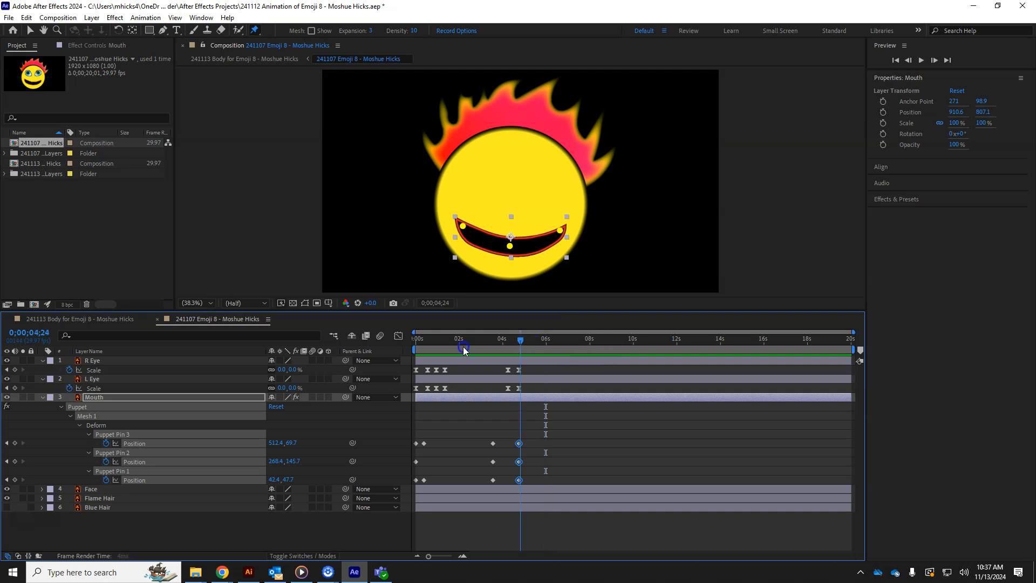
# Preview the full character with the animated mouth in the body composition, and return to 0;00;00;00.
pyautogui.click(80, 319)
pyautogui.click(474, 432)
pyautogui.press('space')
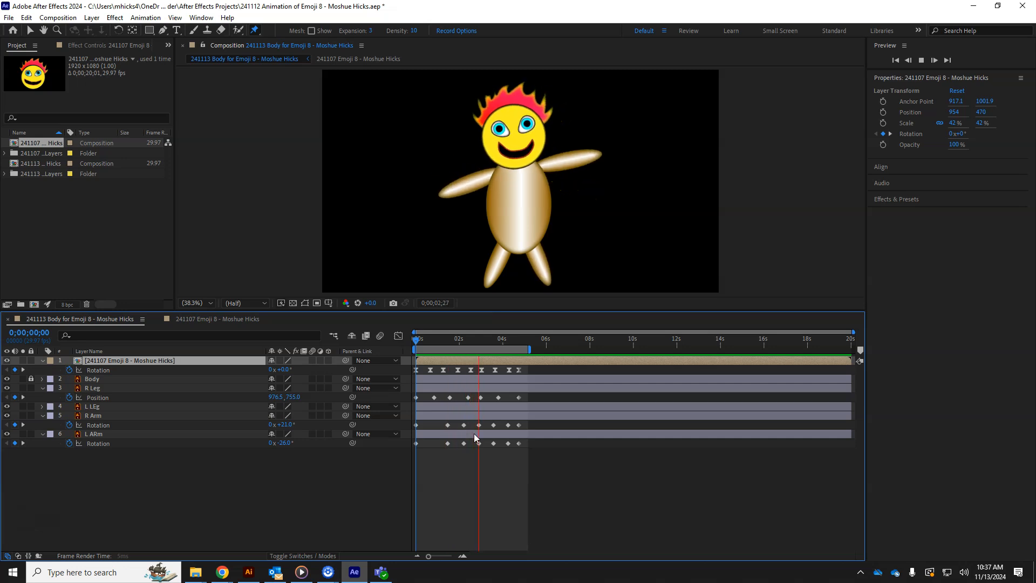
pyautogui.click(495, 415)
pyautogui.moveTo(526, 338); pyautogui.dragTo(378, 342)
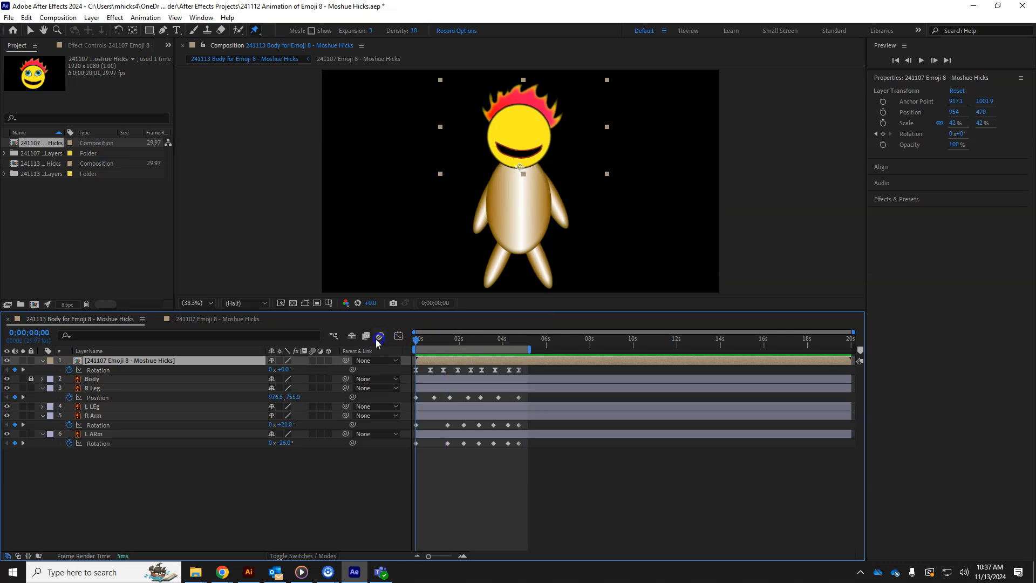